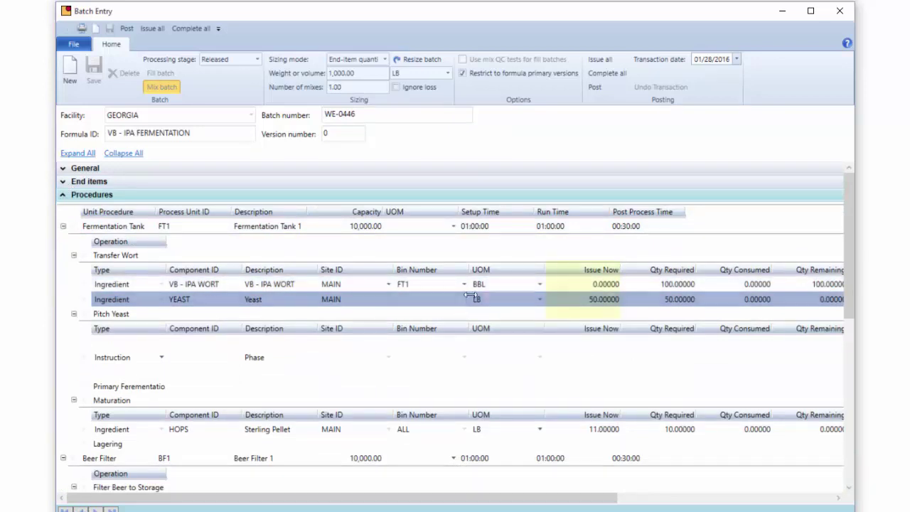
Review the available bin numbers for the VB - IPA WORT ingredient and select its Issue Now quantity
{"action": "left_click", "coordinate": [597, 284]}
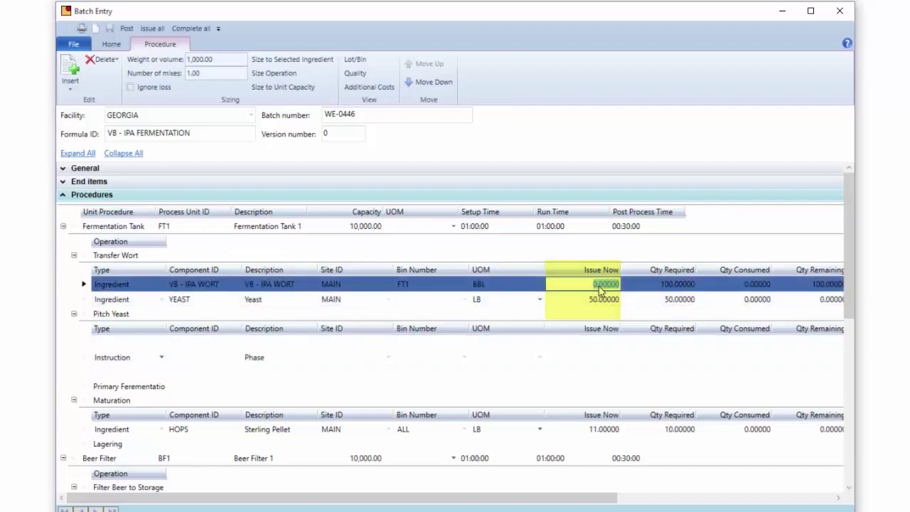
{"action": "left_click", "coordinate": [420, 287]}
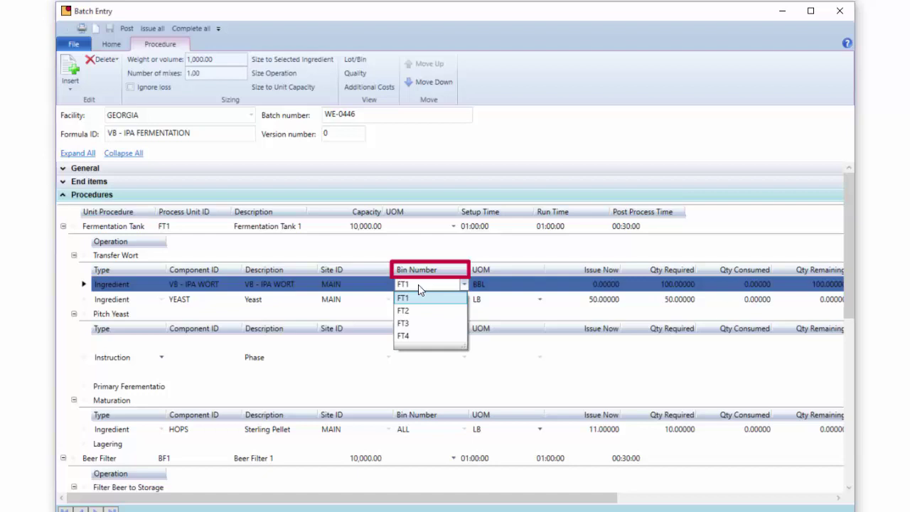
{"action": "left_click", "coordinate": [419, 287]}
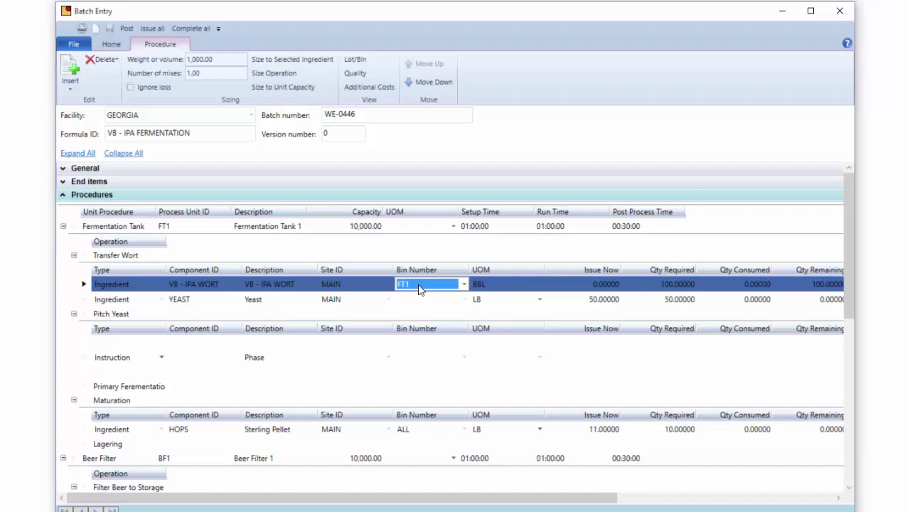
{"action": "left_click", "coordinate": [617, 284]}
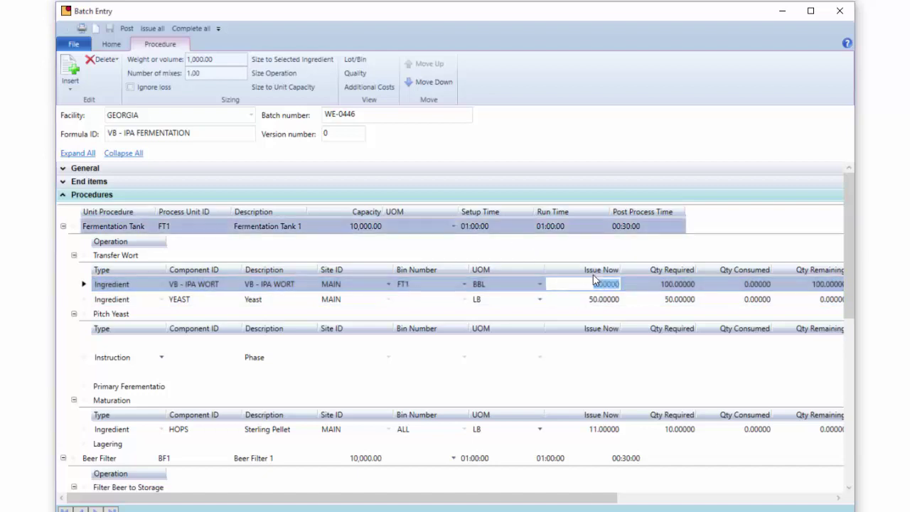
Open the lot selection for the VB - IPA WORT ingredient and restrict the lots to bin FT1
{"action": "left_click", "coordinate": [353, 61]}
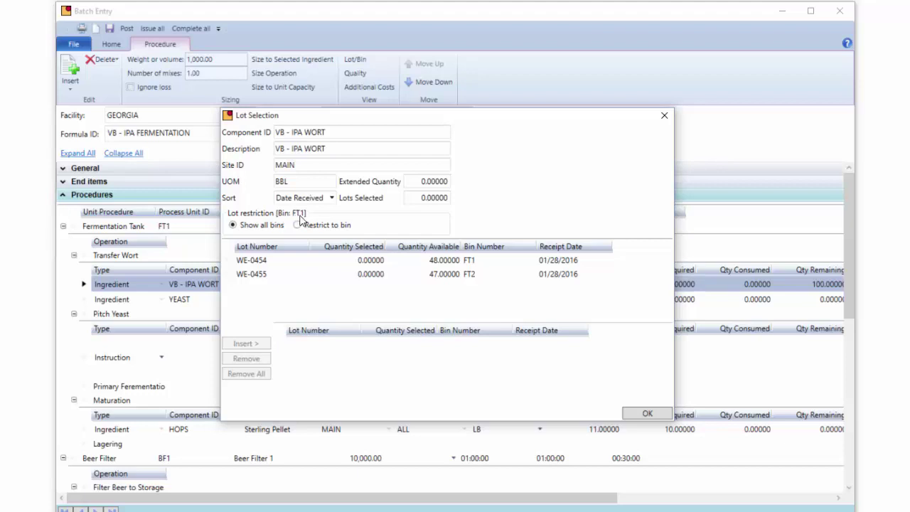
{"action": "left_click_drag", "start_coordinate": [366, 119], "coordinate": [569, 113]}
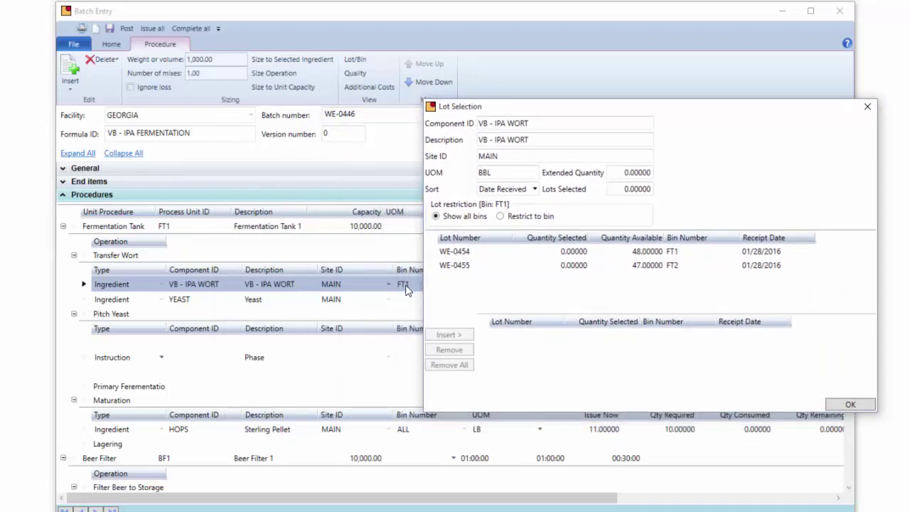
{"action": "left_click_drag", "start_coordinate": [579, 113], "coordinate": [362, 116]}
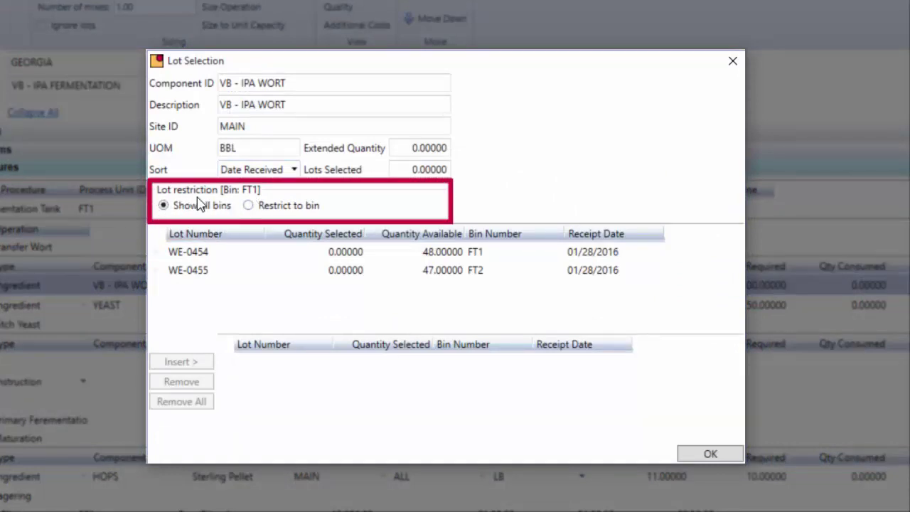
{"action": "left_click", "coordinate": [248, 206]}
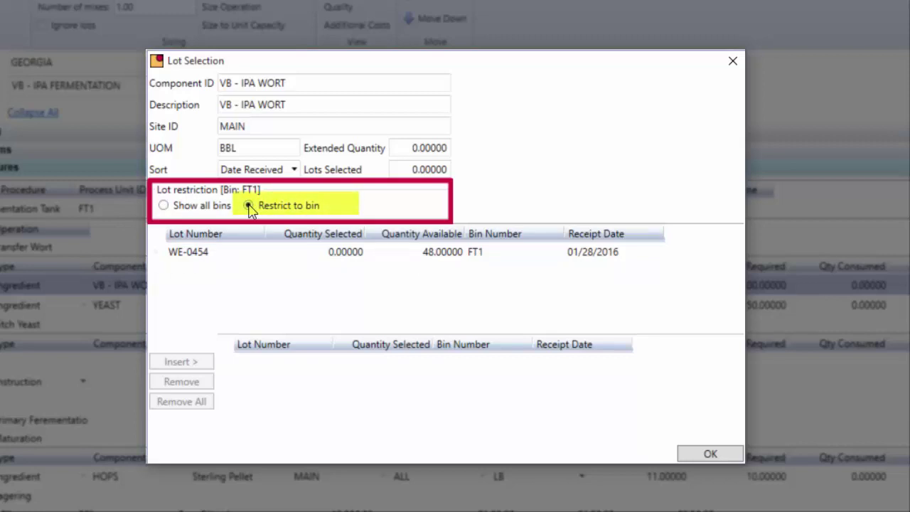
Insert 48 BBL from lot WE-0454 for the VB - IPA WORT ingredient and accept the lot selection
{"action": "left_click", "coordinate": [380, 257]}
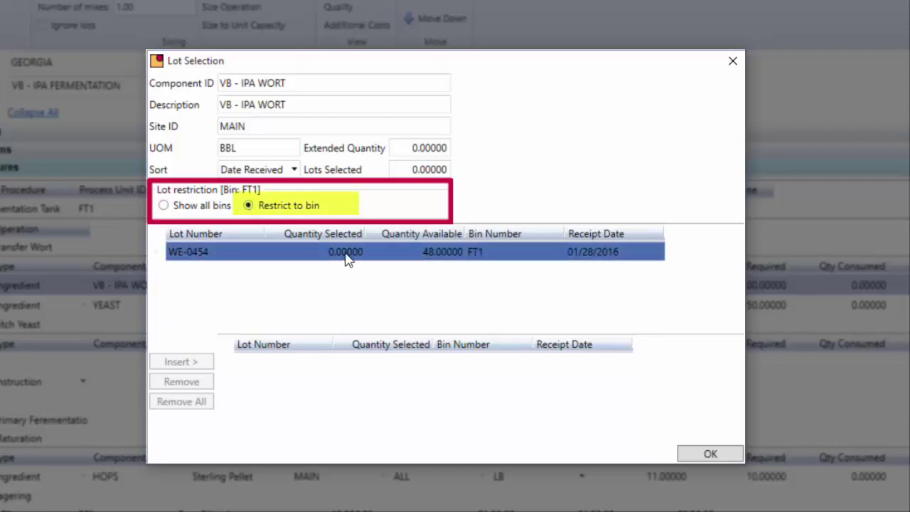
{"action": "left_click", "coordinate": [347, 257]}
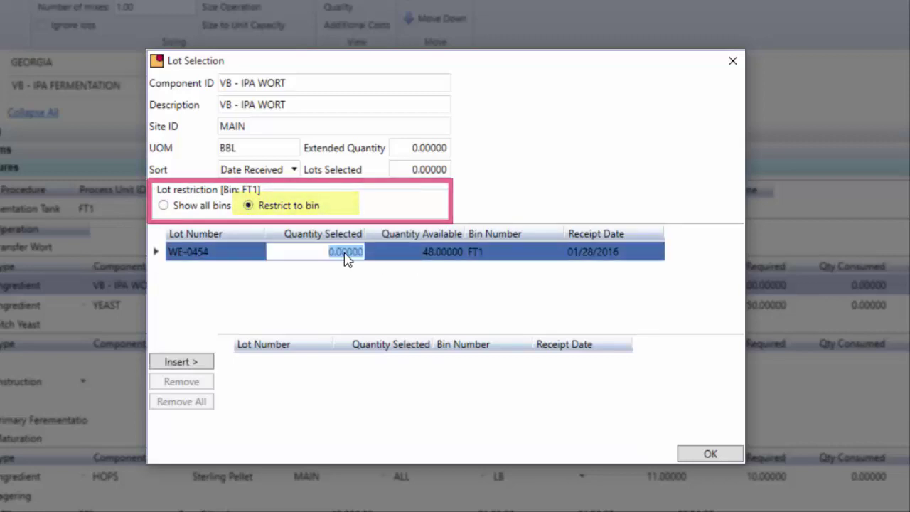
{"action": "left_click", "coordinate": [179, 363]}
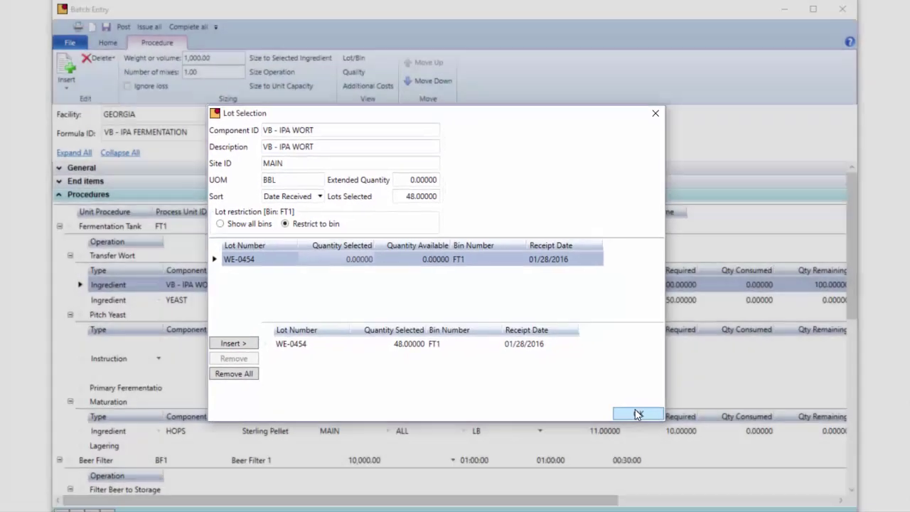
{"action": "left_click", "coordinate": [710, 454]}
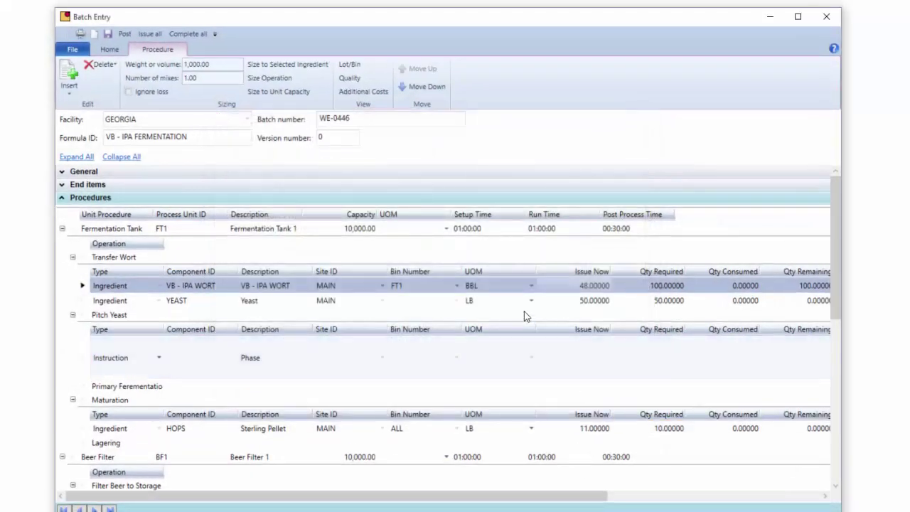
{"action": "left_click", "coordinate": [579, 287]}
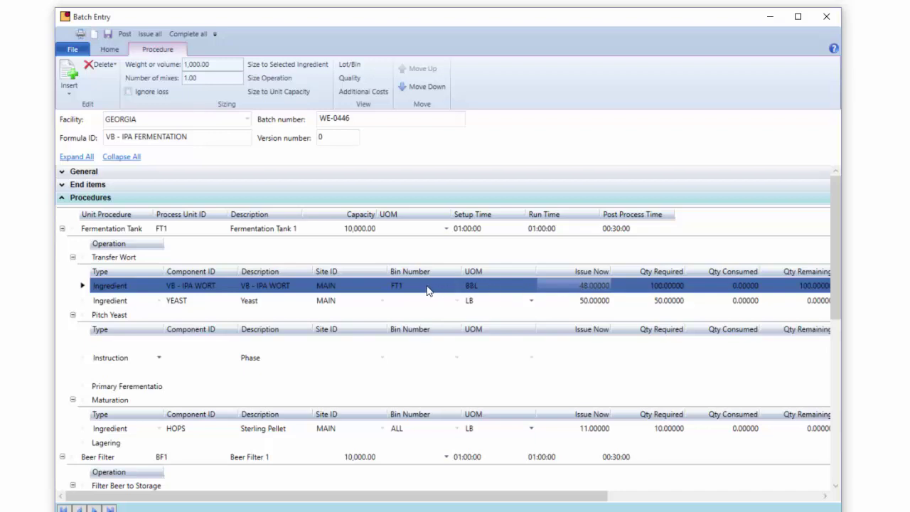
Close batch WE-0446 and open the planned VB - IPA BREWING batch WE-0456
{"action": "left_click", "coordinate": [818, 24]}
{"action": "left_click", "coordinate": [505, 307]}
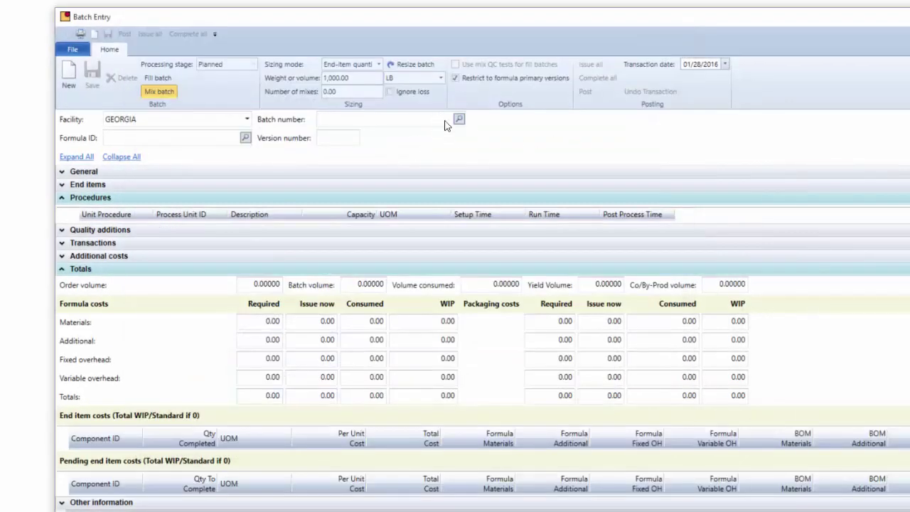
{"action": "left_click", "coordinate": [458, 118]}
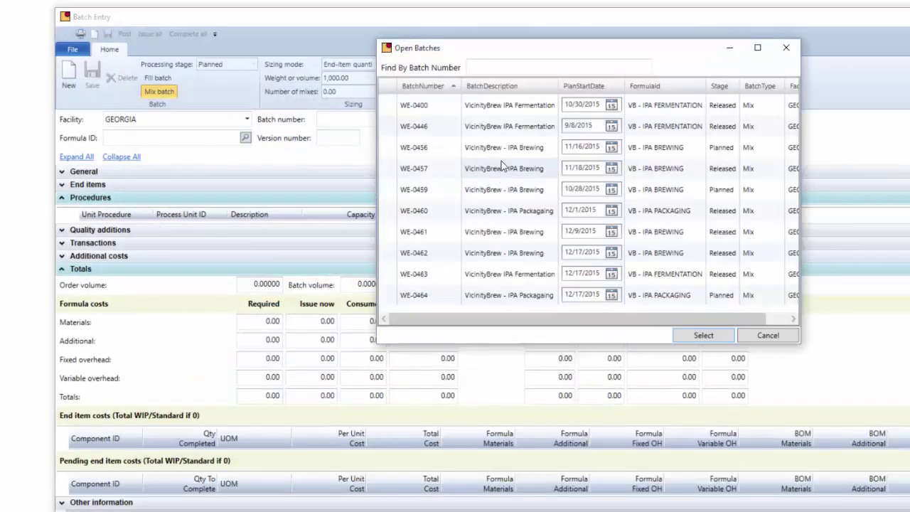
{"action": "double_click", "coordinate": [477, 147]}
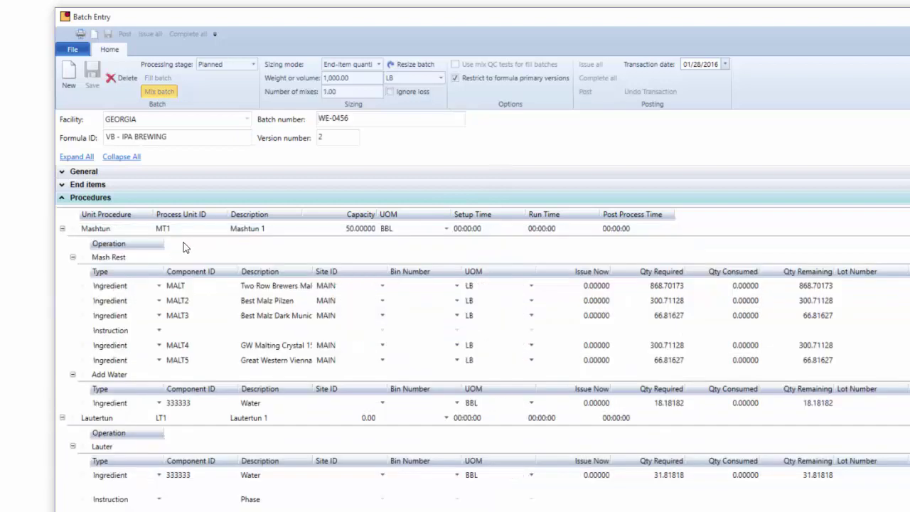
Move the MALT ingredient of Mash Rest down two rows and back up to the first row
{"action": "left_click", "coordinate": [253, 325]}
{"action": "left_click", "coordinate": [262, 285]}
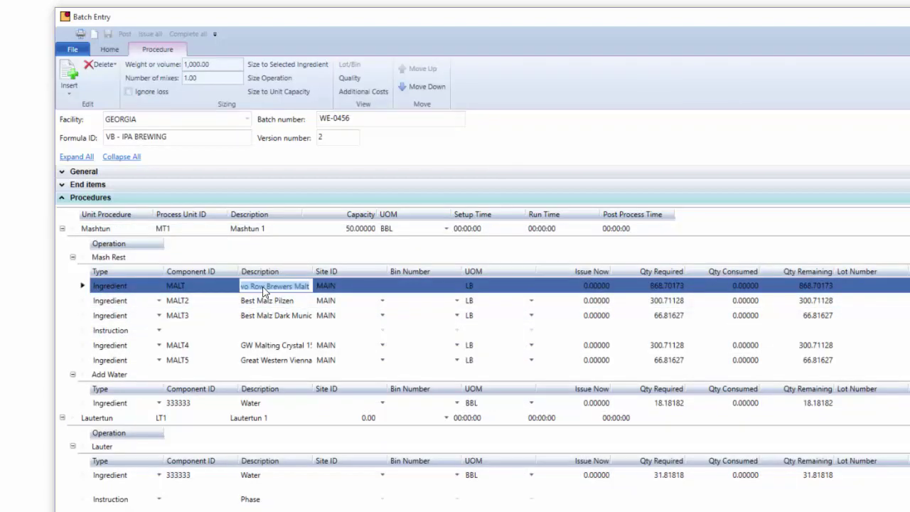
{"action": "left_click", "coordinate": [203, 288]}
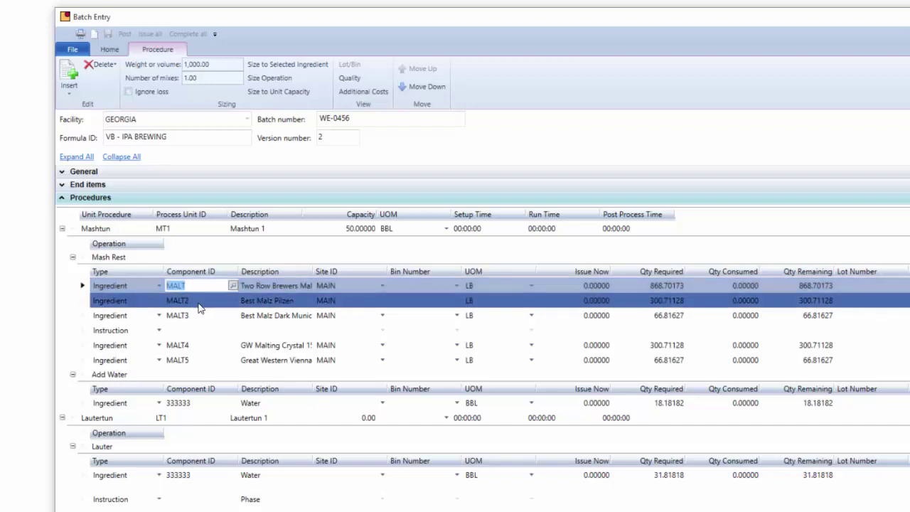
{"action": "left_click", "coordinate": [205, 345]}
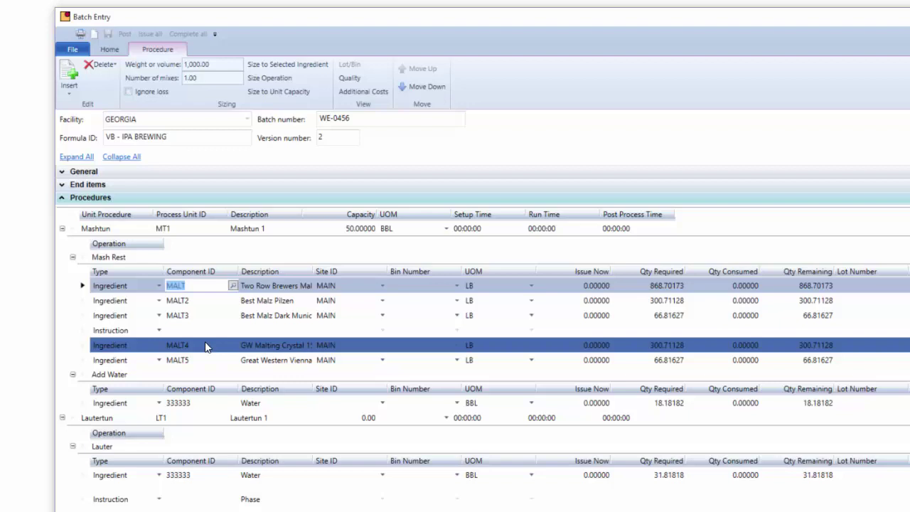
{"action": "left_click", "coordinate": [194, 288]}
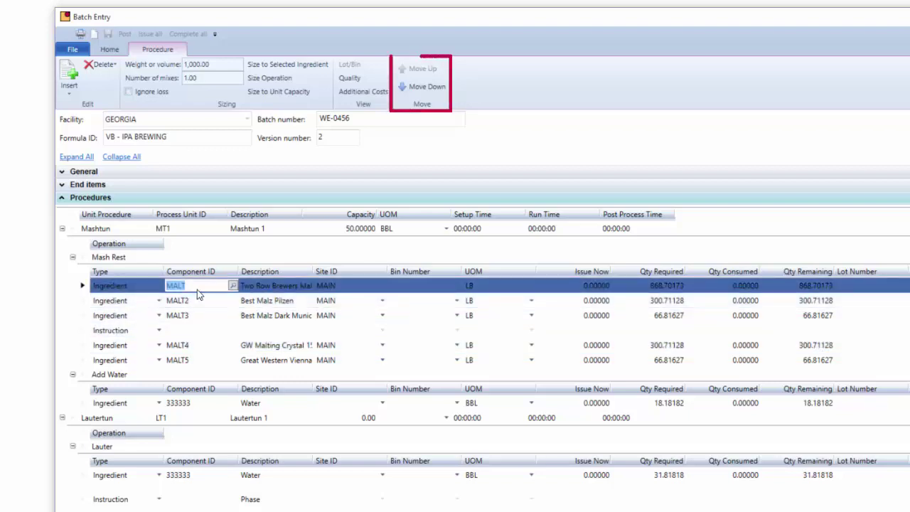
{"action": "left_click", "coordinate": [424, 88]}
{"action": "left_click", "coordinate": [425, 88]}
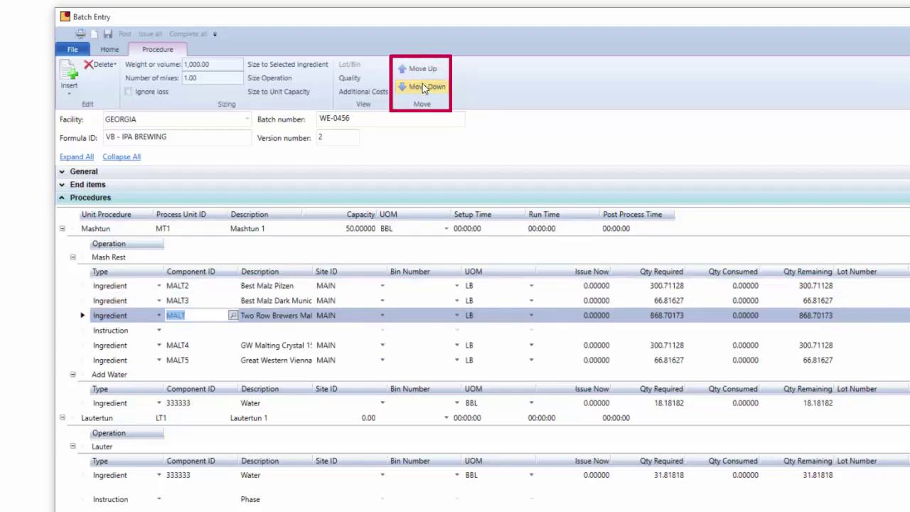
{"action": "left_click", "coordinate": [420, 68]}
{"action": "left_click", "coordinate": [421, 69]}
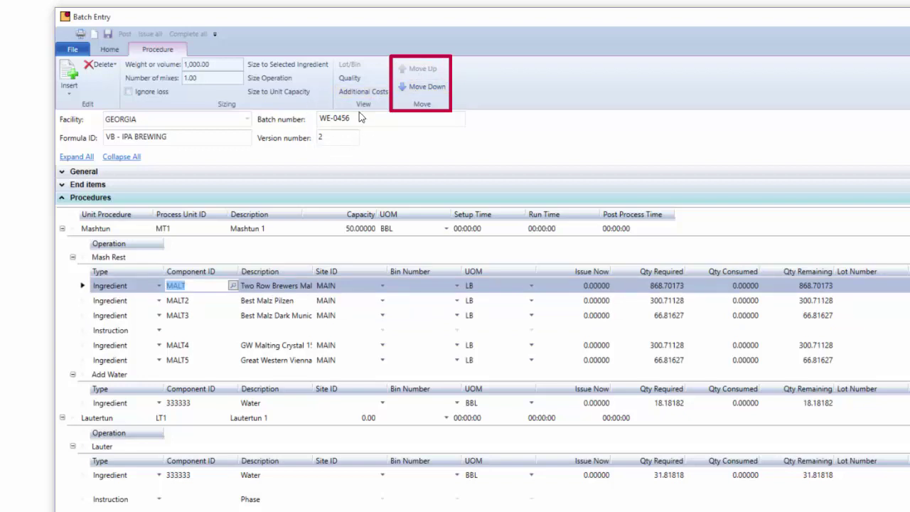
Move the MALT ingredient down to the last row of the Mash Rest operation
{"action": "left_click", "coordinate": [416, 87]}
{"action": "left_click", "coordinate": [416, 86]}
{"action": "left_click", "coordinate": [414, 90]}
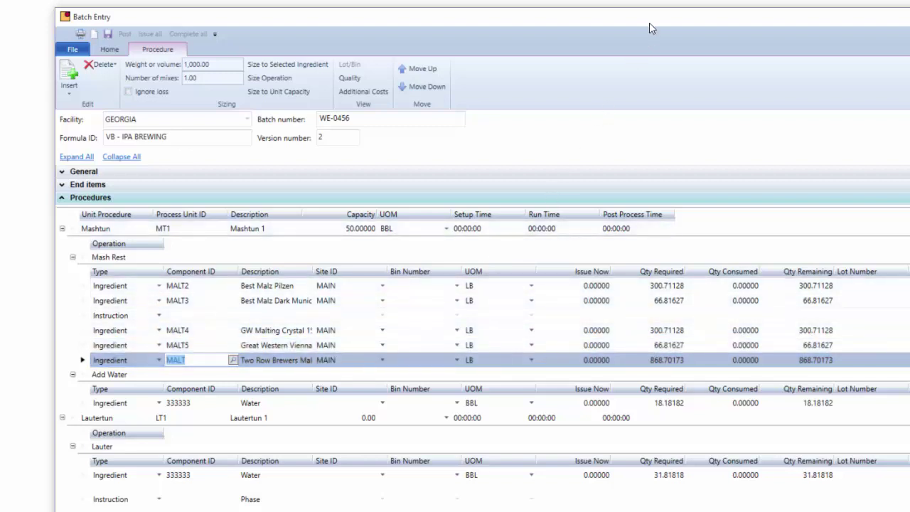
Close the VB - IPA BREWING batch WE-0456
{"action": "left_click_drag", "start_coordinate": [650, 26], "coordinate": [598, 24]}
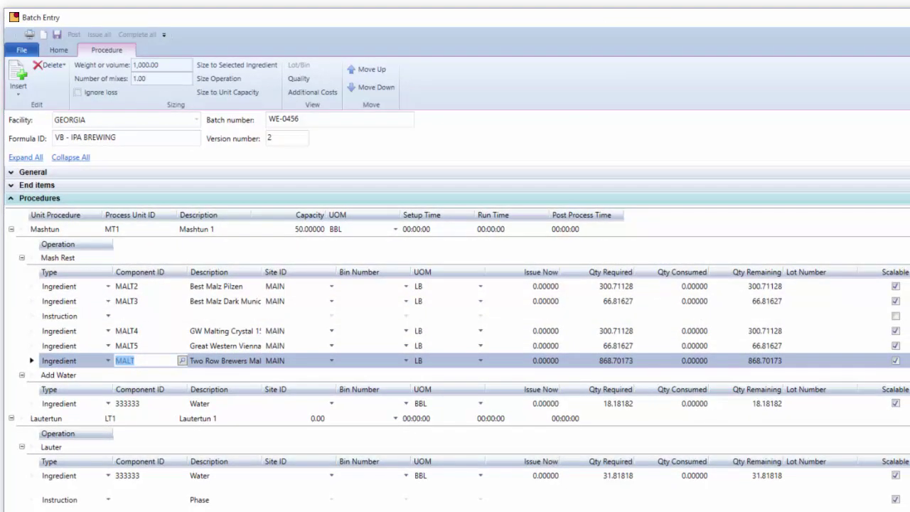
{"action": "key", "text": "alt+F4"}
{"action": "left_click", "coordinate": [516, 309]}
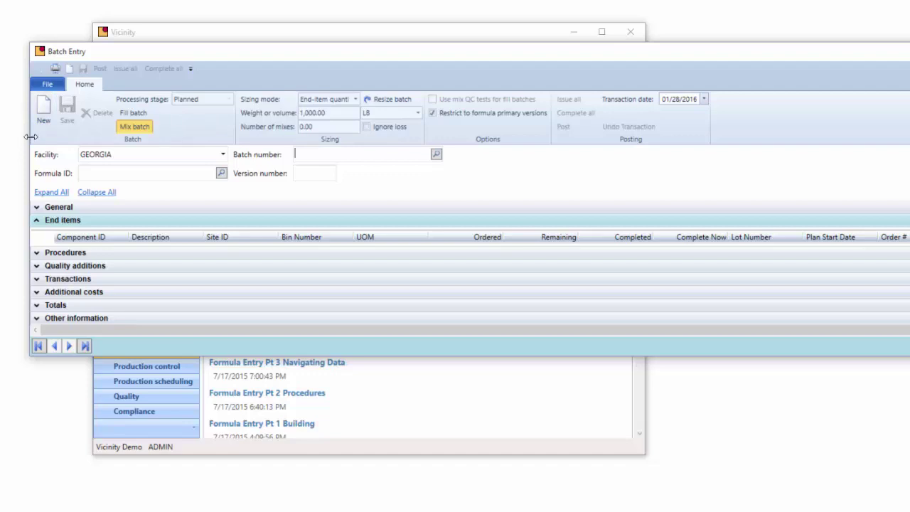
Fit the Batch Entry window on screen and open the released VICINITY RED batch WE-0371
{"action": "left_click_drag", "start_coordinate": [29, 138], "coordinate": [185, 138]}
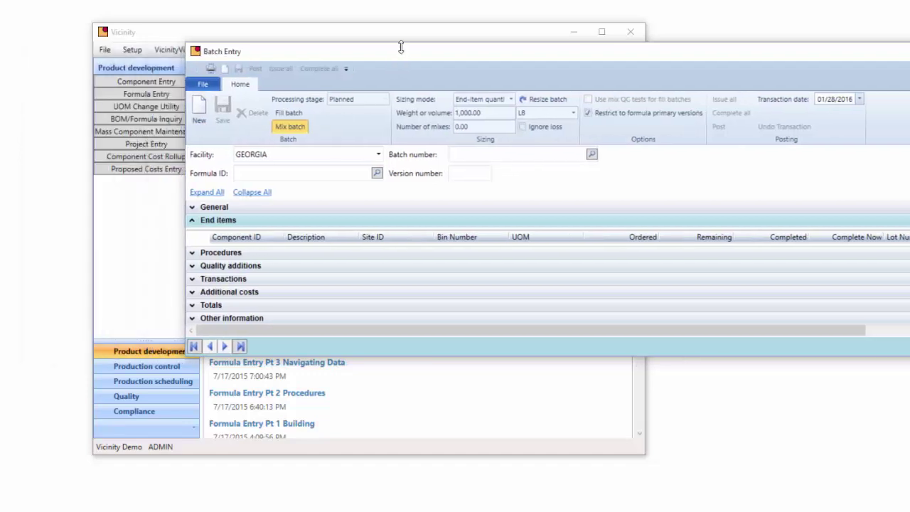
{"action": "left_click_drag", "start_coordinate": [380, 57], "coordinate": [241, 26]}
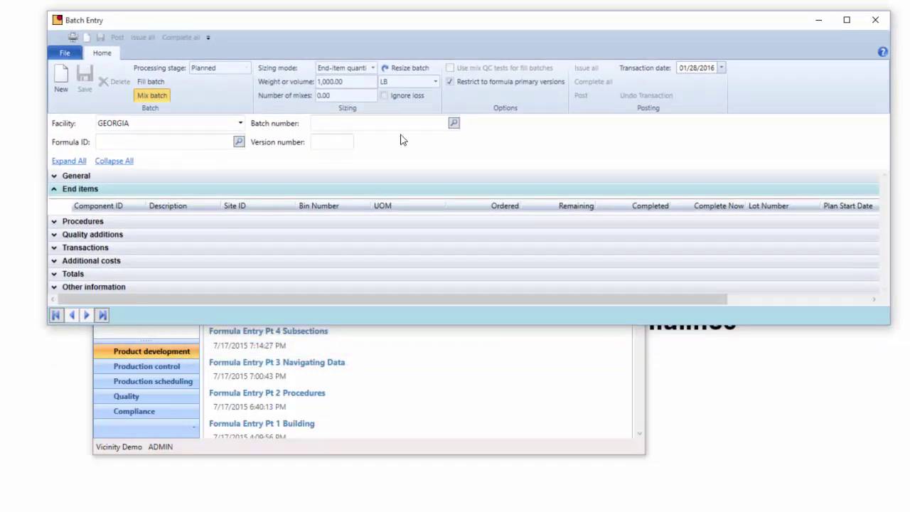
{"action": "left_click", "coordinate": [454, 124]}
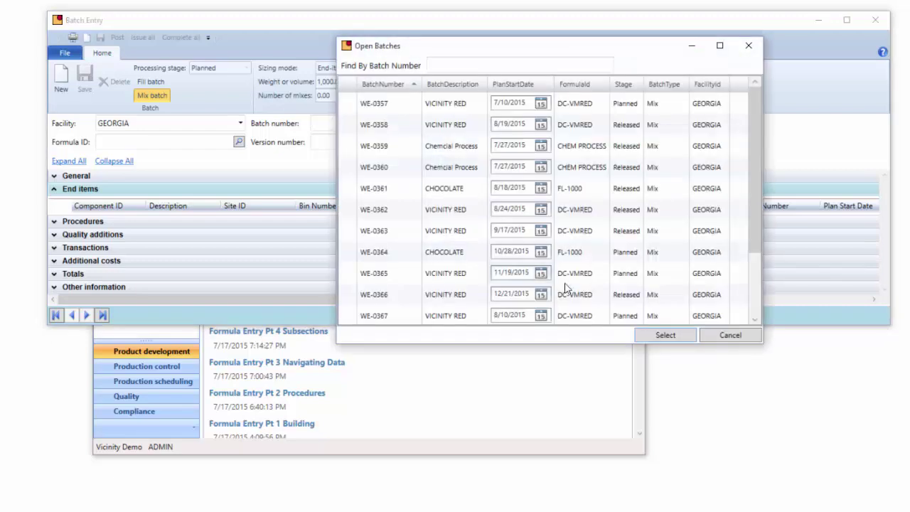
{"action": "left_click_drag", "start_coordinate": [754, 236], "coordinate": [751, 305]}
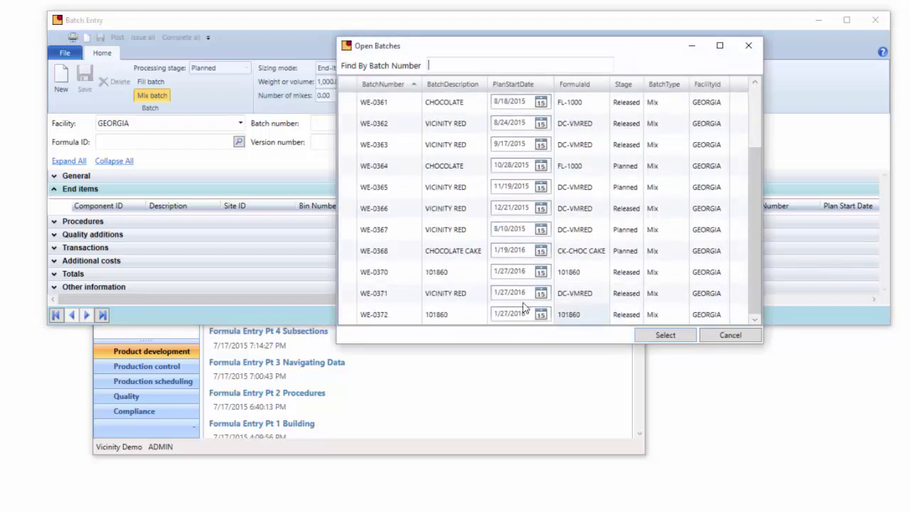
{"action": "double_click", "coordinate": [461, 300]}
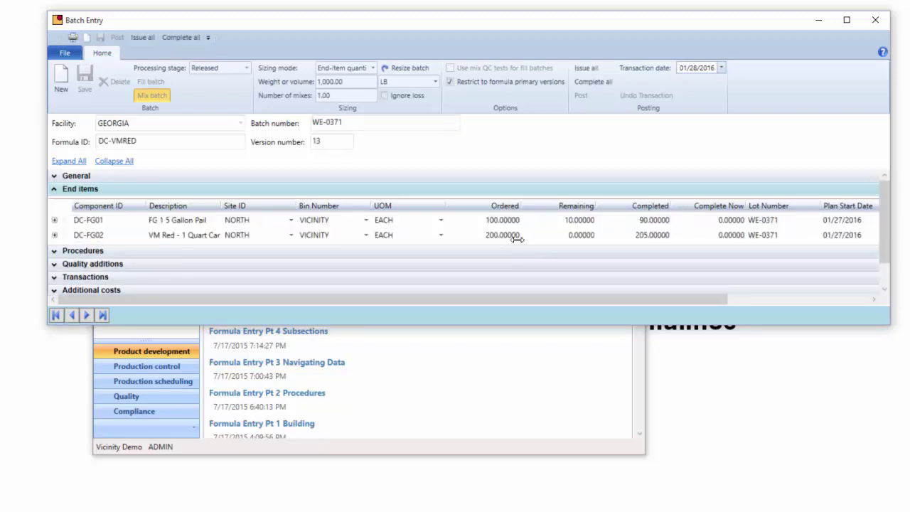
Examine the packaging components of end items DC-FG01 and DC-FG02, leaving only DC-FG02 expanded
{"action": "left_click", "coordinate": [54, 221]}
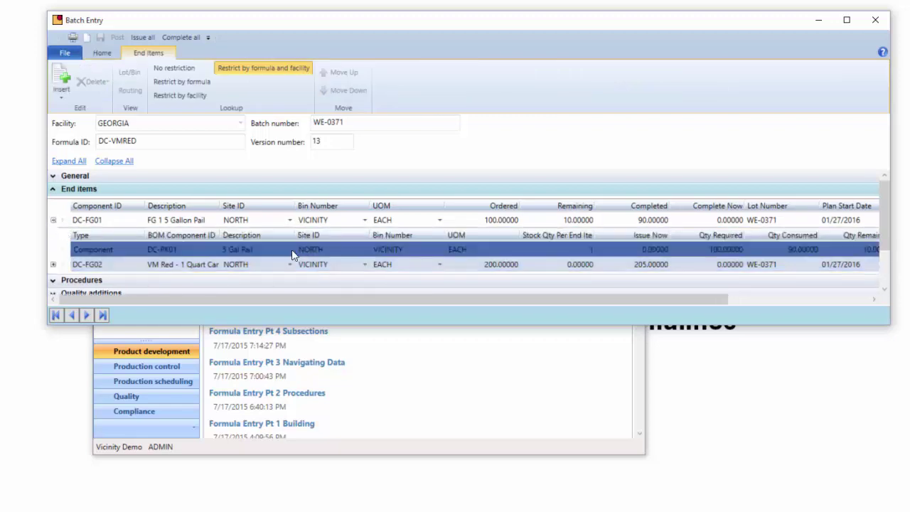
{"action": "left_click", "coordinate": [53, 263]}
{"action": "left_click", "coordinate": [54, 222]}
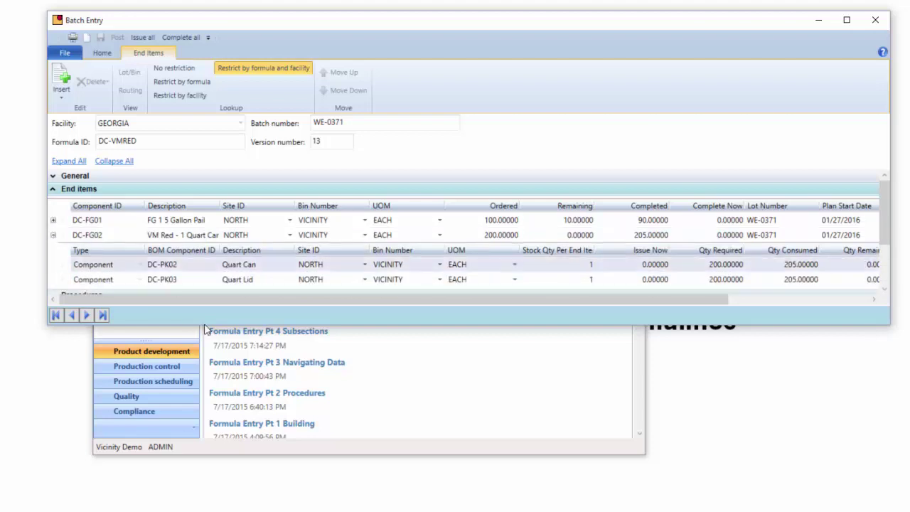
{"action": "left_click_drag", "start_coordinate": [221, 343], "coordinate": [220, 366]}
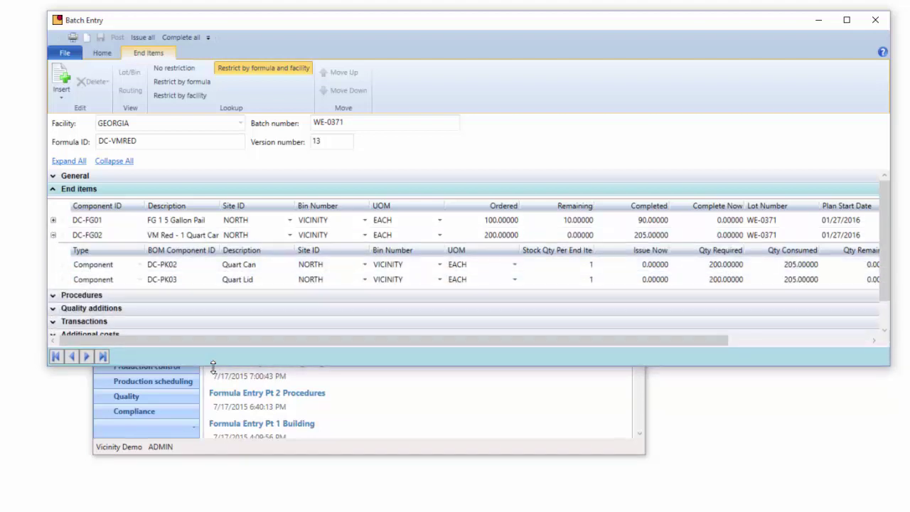
{"action": "left_click", "coordinate": [204, 237]}
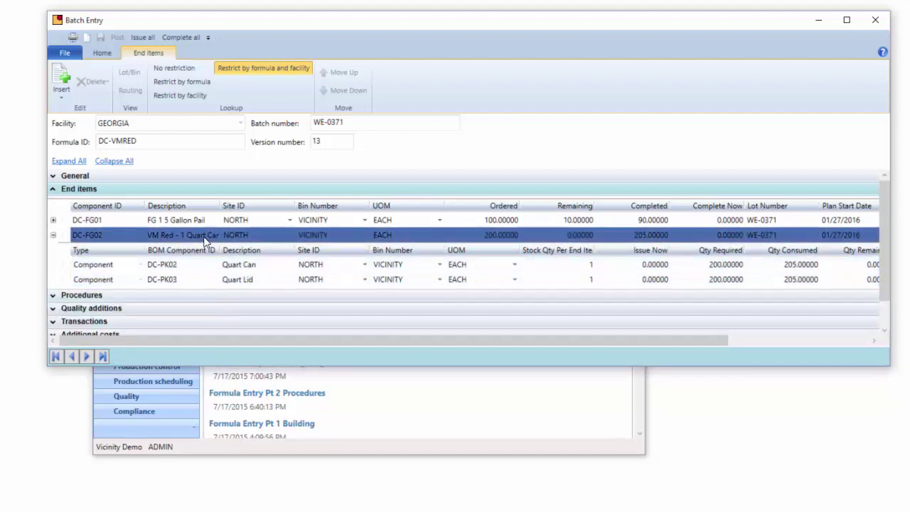
{"action": "left_click", "coordinate": [260, 267]}
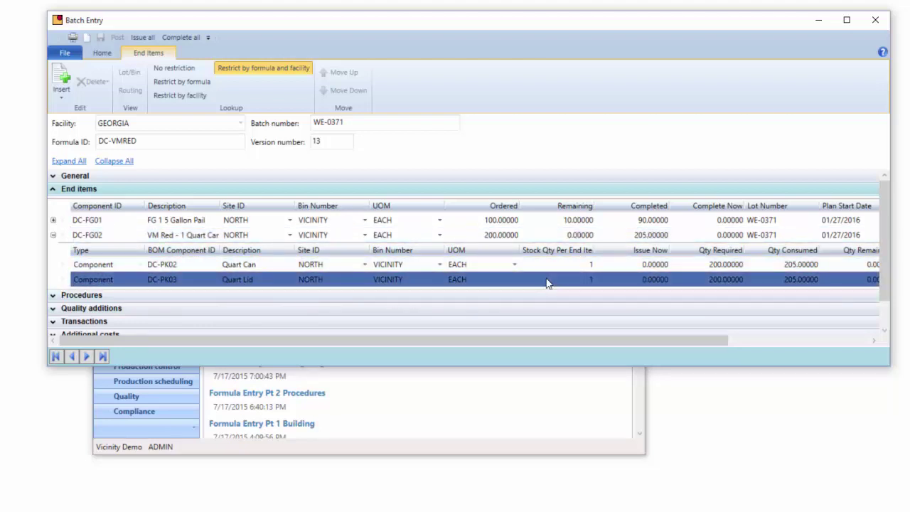
Set the Complete Now quantity of end item DC-FG02 to 10
{"action": "left_click", "coordinate": [719, 236]}
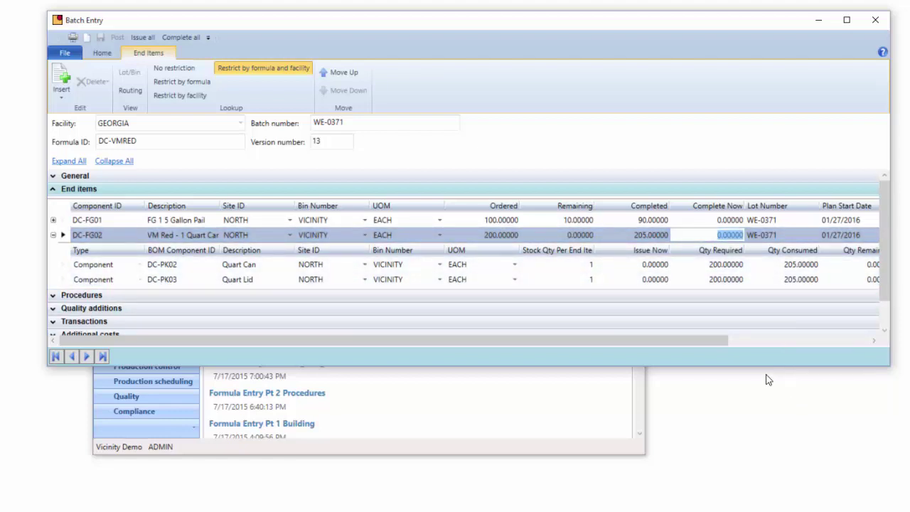
{"action": "type", "text": "10."}
{"action": "key", "text": "Tab"}
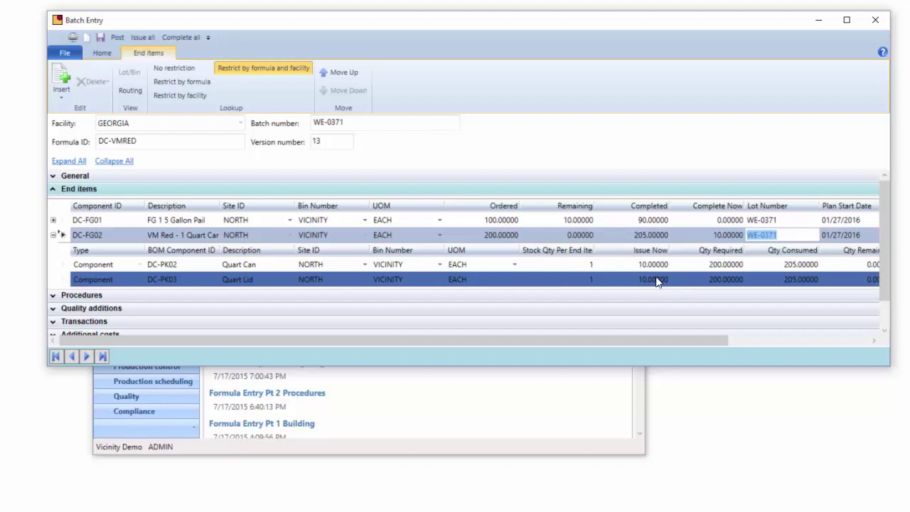
{"action": "left_click", "coordinate": [713, 226]}
{"action": "left_click", "coordinate": [714, 233]}
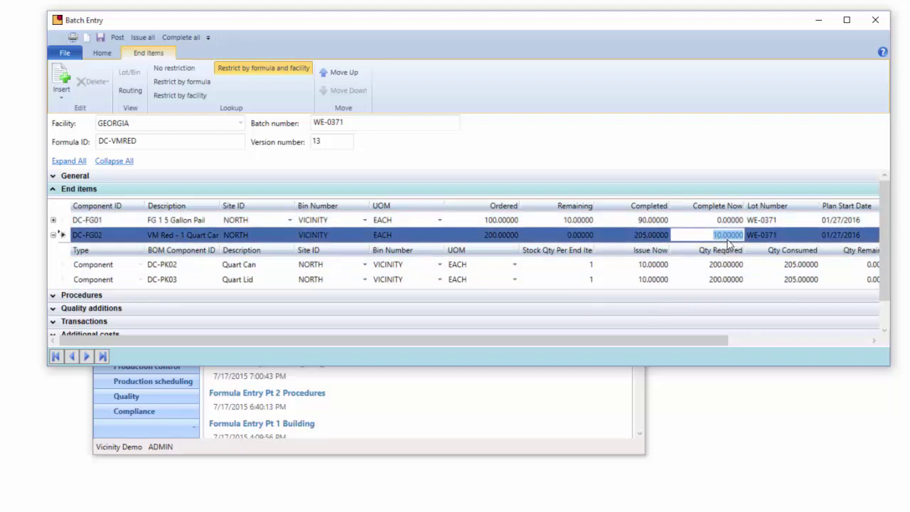
Set the Issue Now quantity to 0 for both DC-FG02 packaging components, DC-PK02 Quart Can and DC-PK03 Quart Lid
{"action": "left_click", "coordinate": [661, 266]}
{"action": "type", "text": "0"}
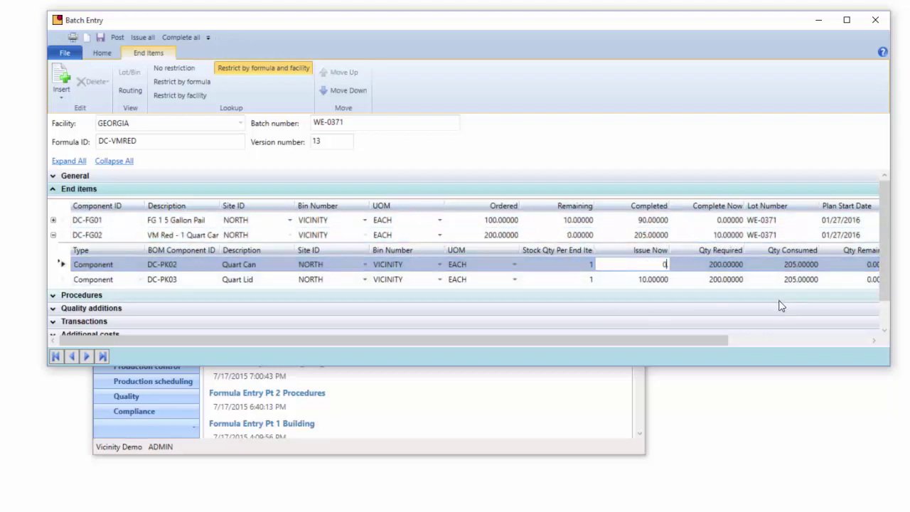
{"action": "key", "text": "Down"}
{"action": "type", "text": "0"}
{"action": "key", "text": "Up"}
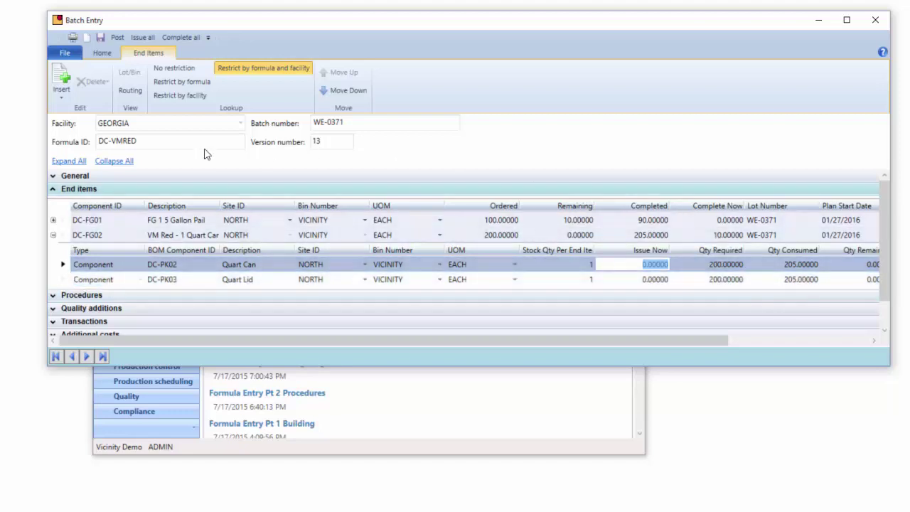
Save the changes to batch WE-0371, then close Batch Entry and minimize the main window
{"action": "left_click", "coordinate": [86, 37]}
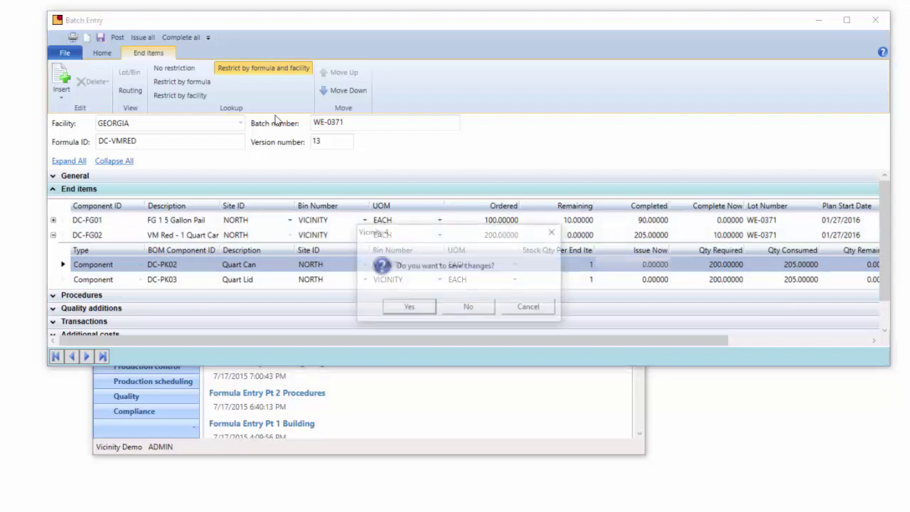
{"action": "left_click", "coordinate": [419, 310]}
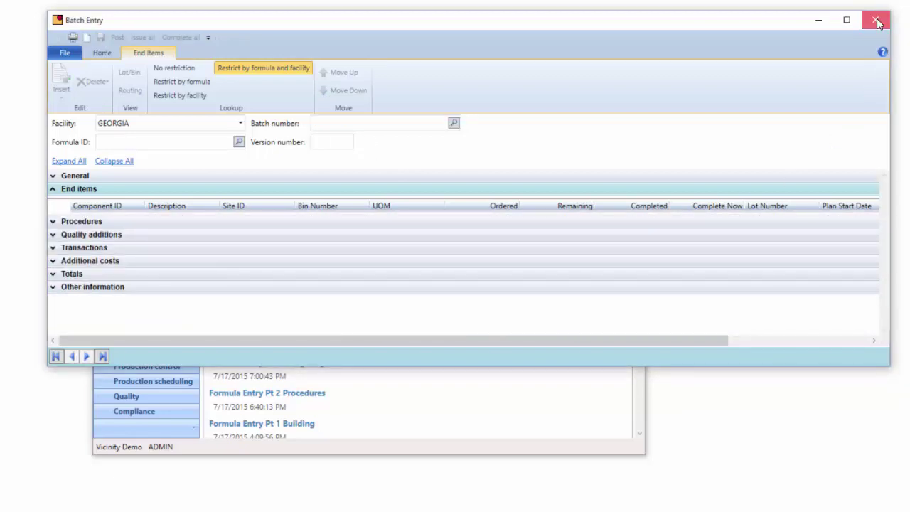
{"action": "left_click", "coordinate": [875, 20]}
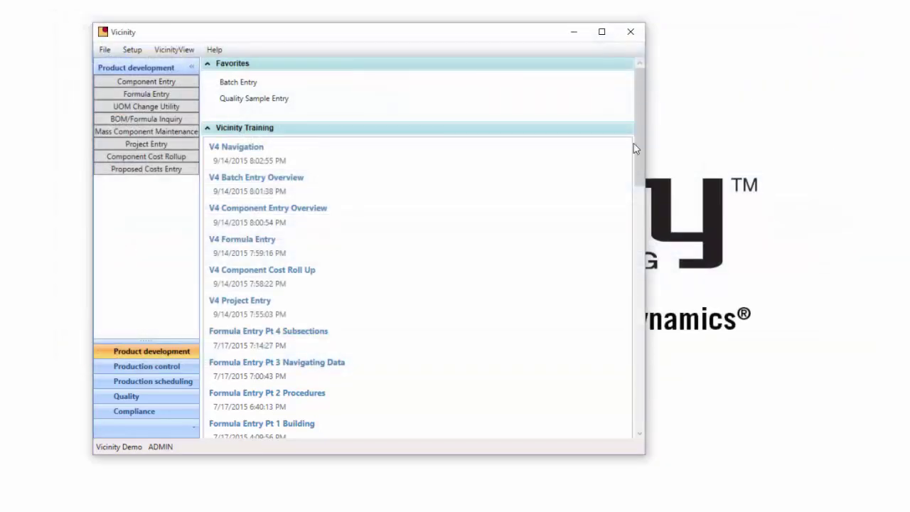
{"action": "left_click", "coordinate": [572, 31]}
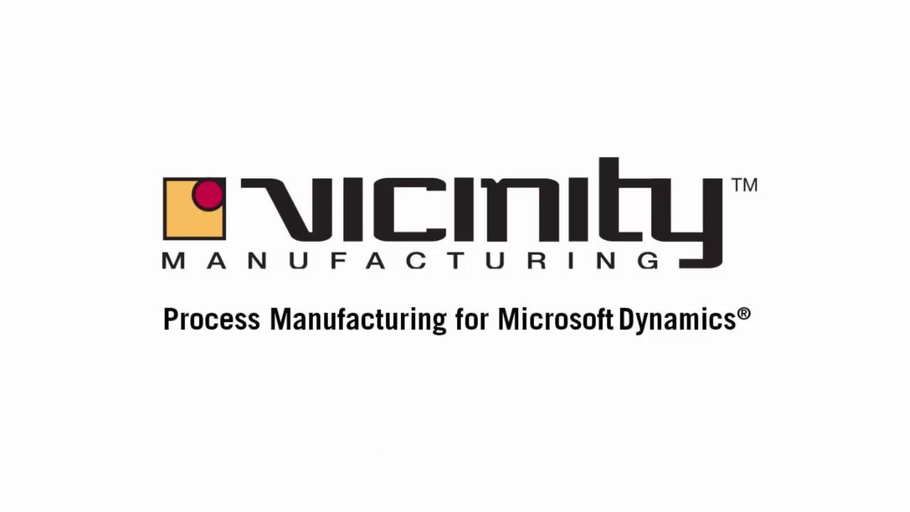
Restore the main window and reopen Batch Entry, resizing and moving its window to fit on screen
{"action": "left_click", "coordinate": [213, 510]}
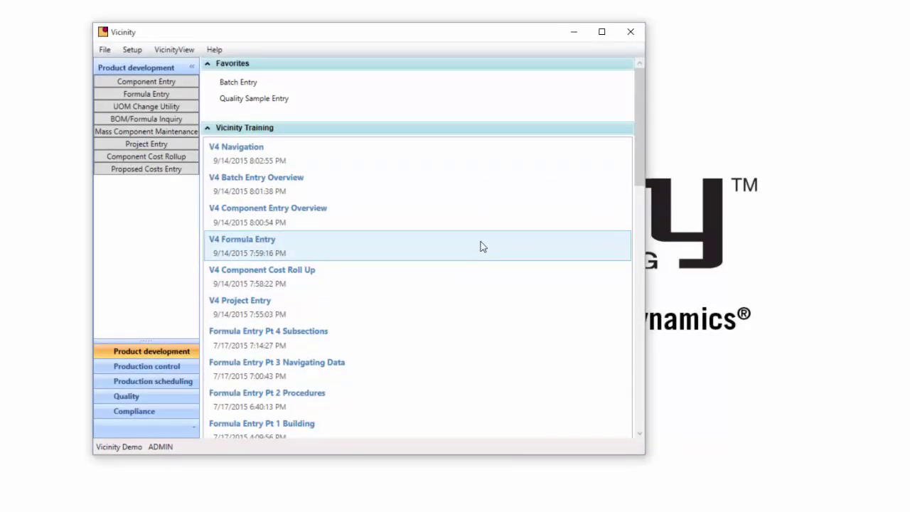
{"action": "left_click", "coordinate": [233, 82]}
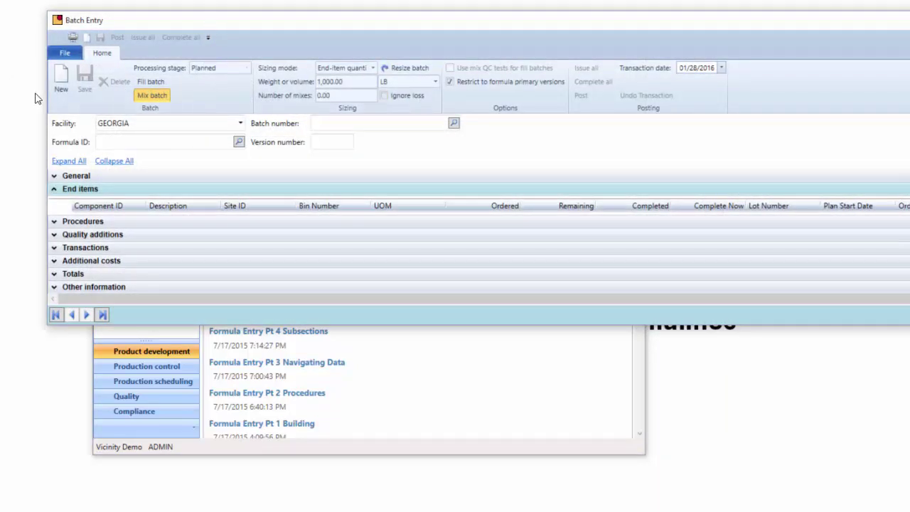
{"action": "left_click_drag", "start_coordinate": [47, 107], "coordinate": [270, 108]}
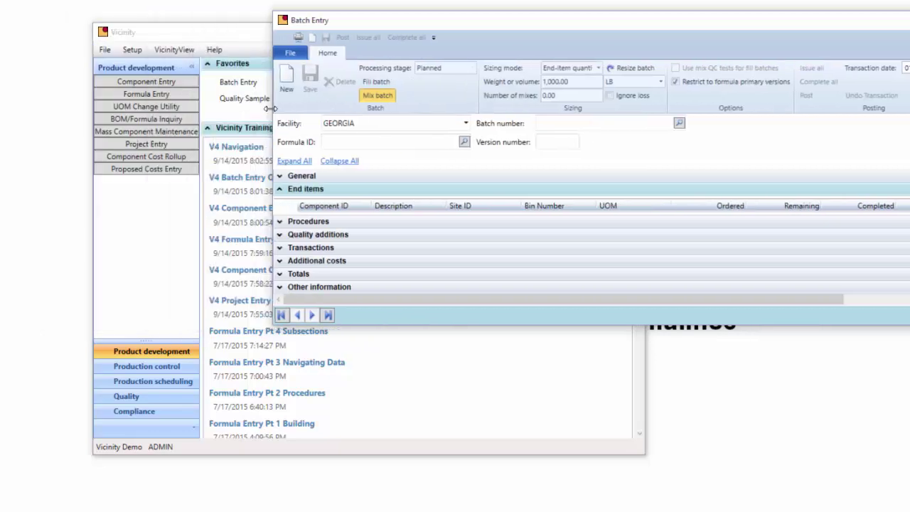
{"action": "left_click_drag", "start_coordinate": [475, 20], "coordinate": [260, 22]}
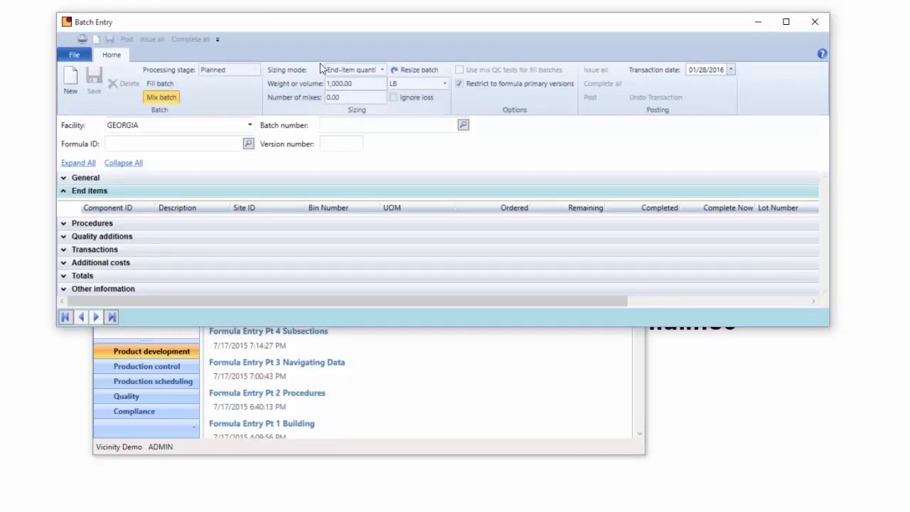
Find the released VICINITY RED batch WE-0371 among the open batches and open it
{"action": "left_click", "coordinate": [463, 126]}
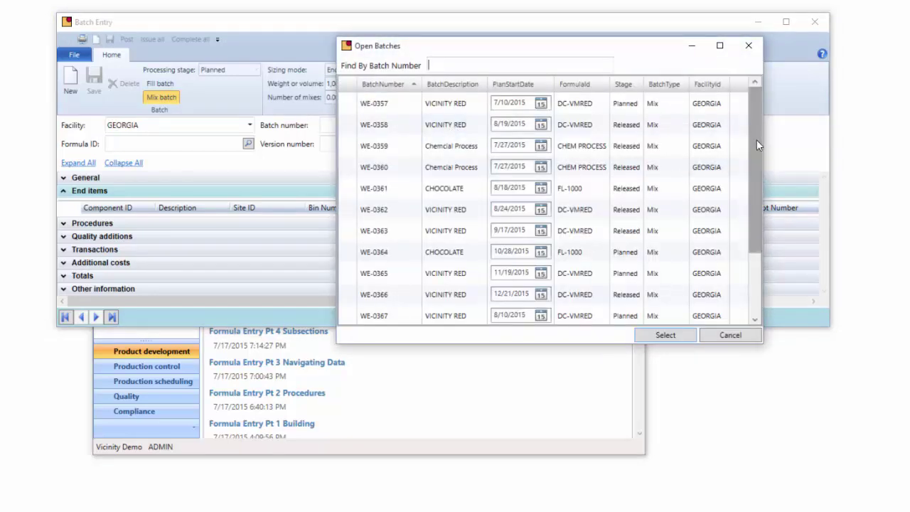
{"action": "left_click_drag", "start_coordinate": [756, 145], "coordinate": [765, 227]}
{"action": "double_click", "coordinate": [461, 294]}
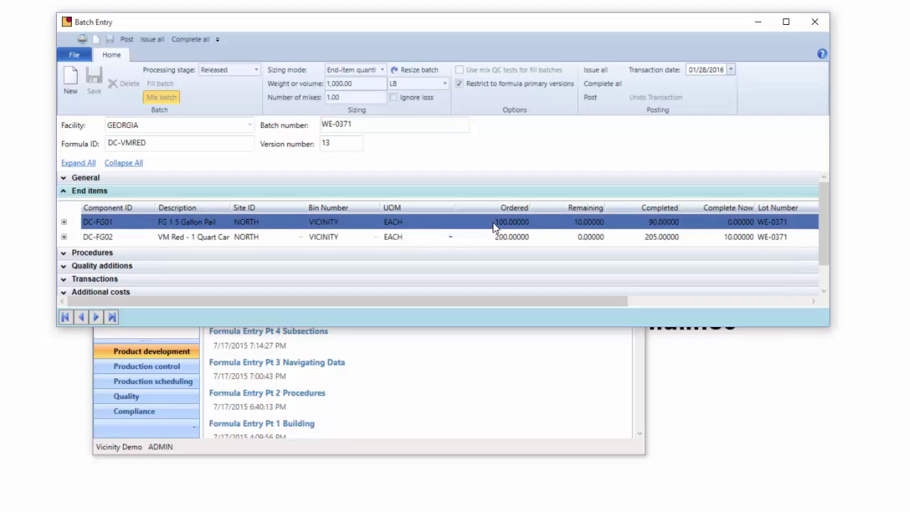
Examine the Issue Now quantities of the ingredients and by-product in the PRE-MIX #1 operation
{"action": "left_click", "coordinate": [493, 222]}
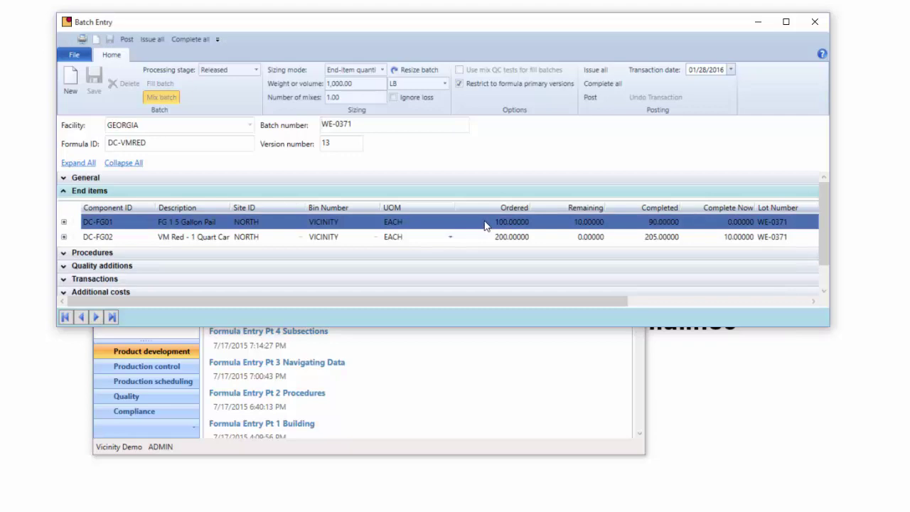
{"action": "left_click", "coordinate": [63, 191]}
{"action": "left_click", "coordinate": [63, 204]}
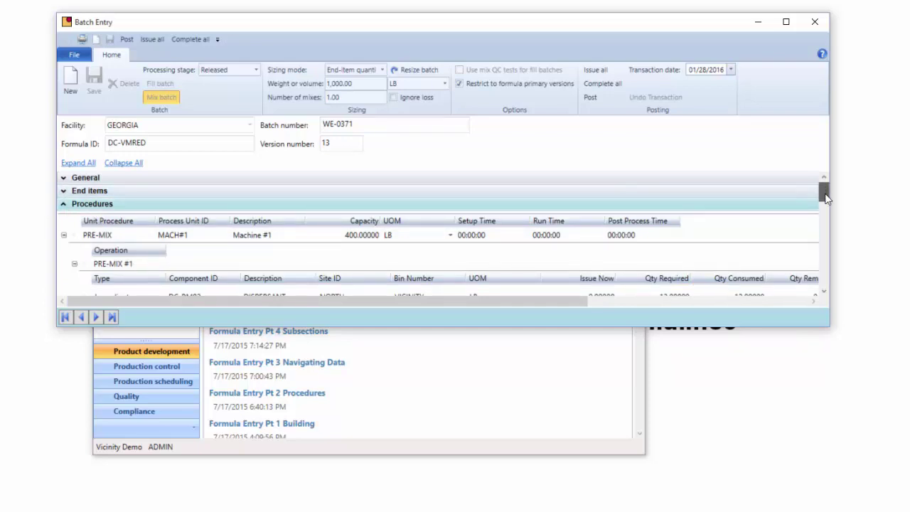
{"action": "left_click_drag", "start_coordinate": [827, 199], "coordinate": [825, 203]}
{"action": "left_click", "coordinate": [599, 226]}
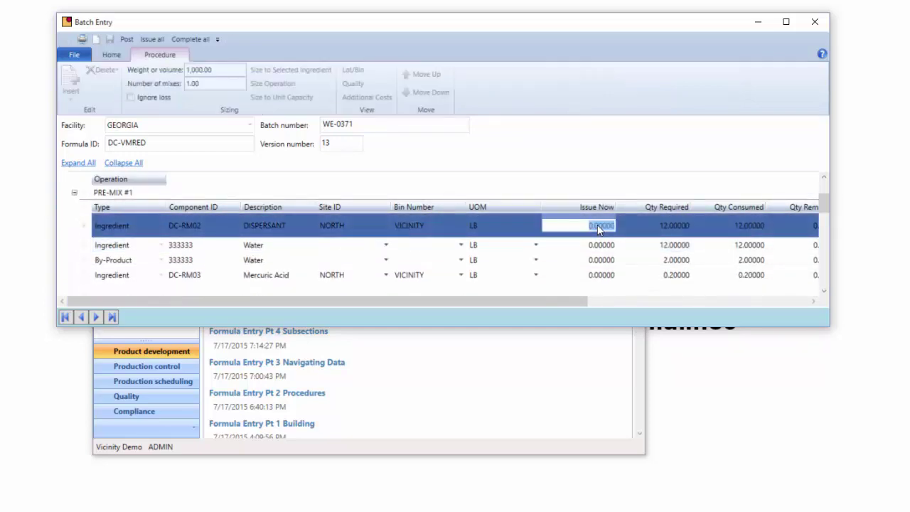
{"action": "left_click", "coordinate": [601, 244]}
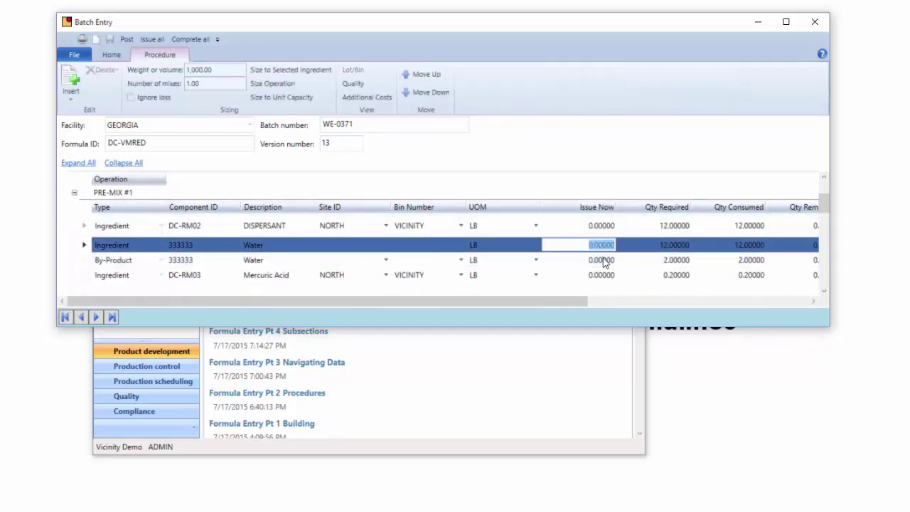
{"action": "left_click", "coordinate": [604, 261]}
{"action": "left_click", "coordinate": [609, 276]}
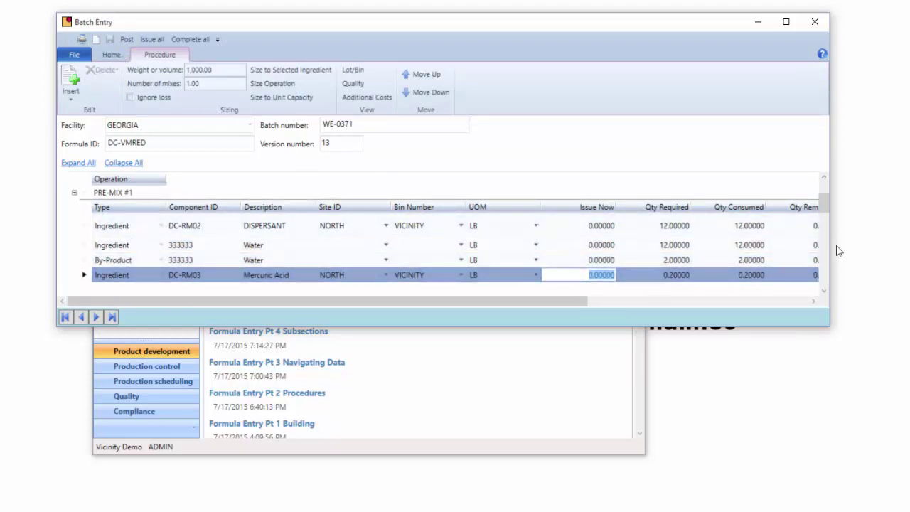
Review the completed and Complete Now quantities of end item DC-FG01, then collapse the end items section
{"action": "left_click_drag", "start_coordinate": [823, 208], "coordinate": [820, 183]}
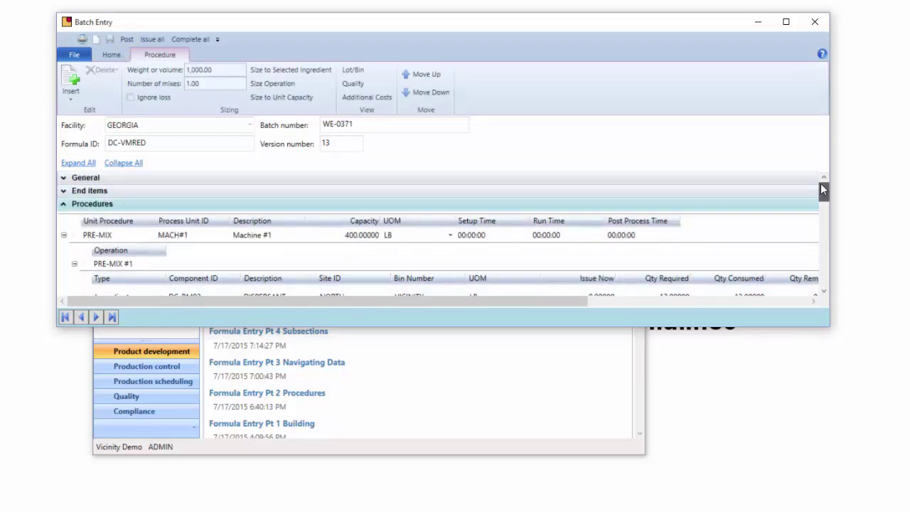
{"action": "left_click", "coordinate": [74, 191]}
{"action": "left_click", "coordinate": [656, 222]}
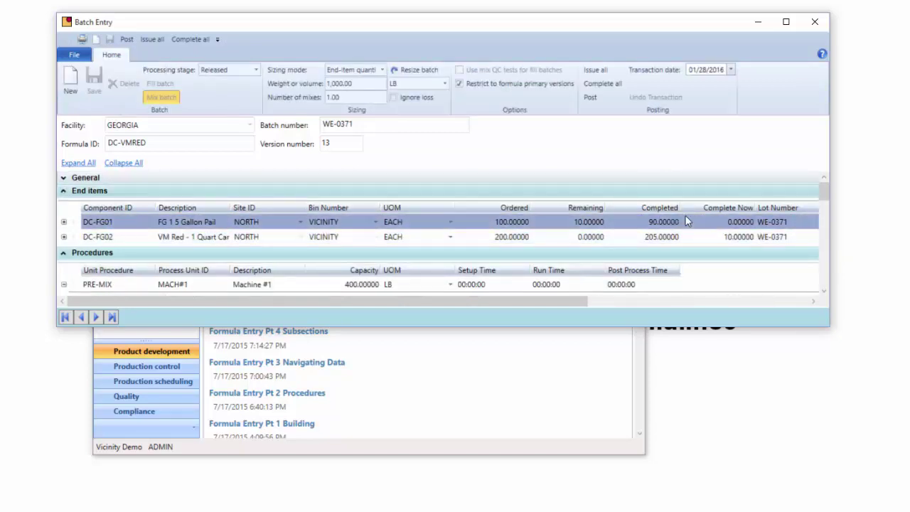
{"action": "left_click", "coordinate": [713, 222]}
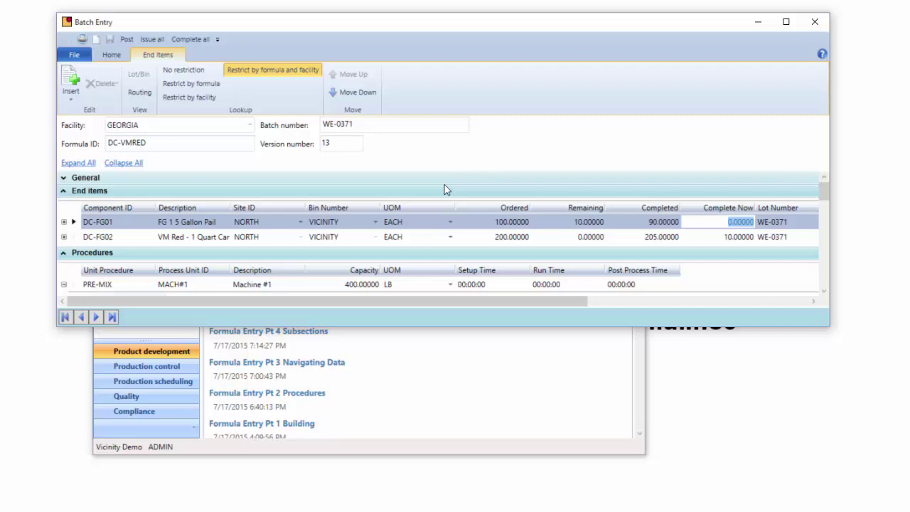
{"action": "left_click", "coordinate": [69, 194]}
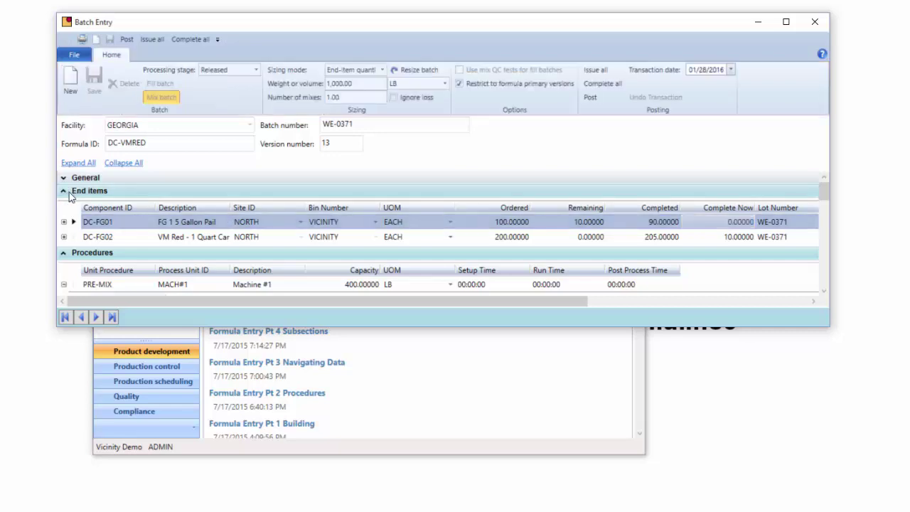
{"action": "left_click", "coordinate": [69, 192]}
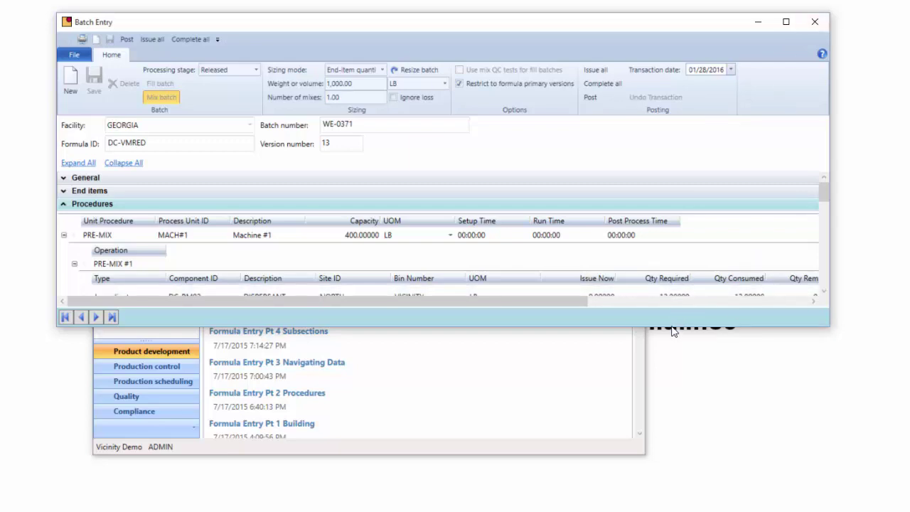
Enlarge the Batch Entry window to check the bin choices for the DISPERSANT ingredient DC-RM02, then close the batch
{"action": "left_click_drag", "start_coordinate": [668, 327], "coordinate": [666, 428]}
{"action": "left_click", "coordinate": [412, 303]}
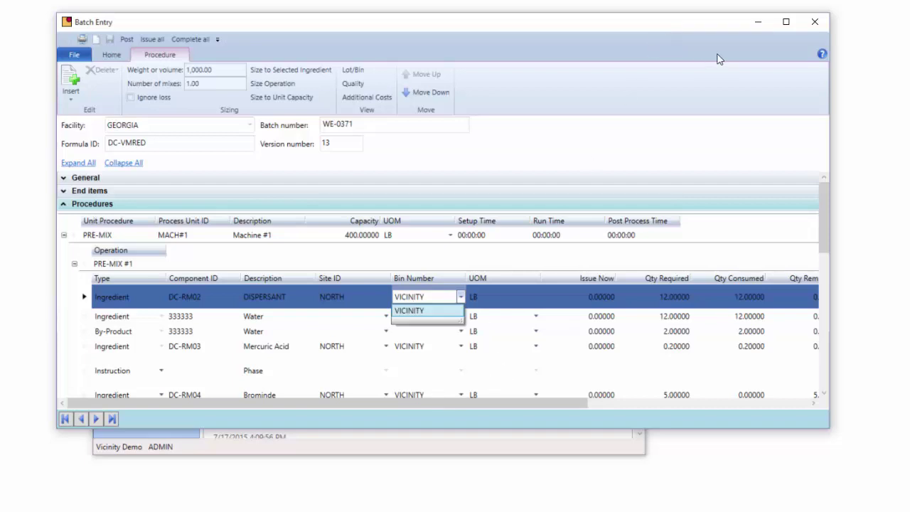
{"action": "left_click", "coordinate": [825, 24]}
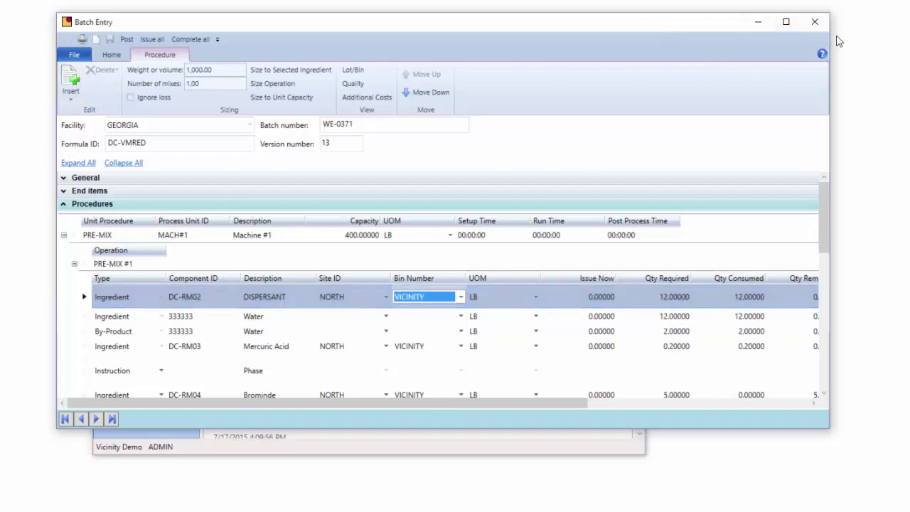
{"action": "left_click", "coordinate": [815, 23]}
In the company setup, try switching the financial database to Dynamics NAV and close without saving the change
{"action": "left_click", "coordinate": [133, 50]}
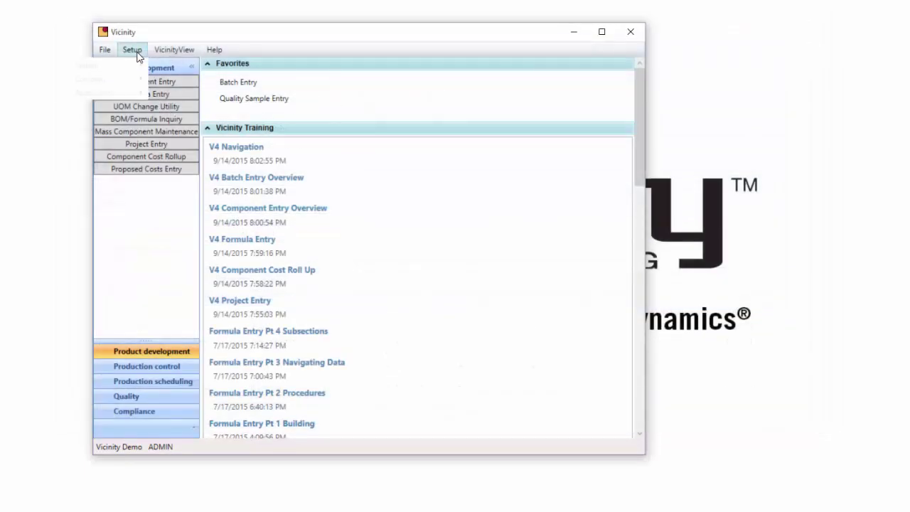
{"action": "mouse_move", "coordinate": [132, 92]}
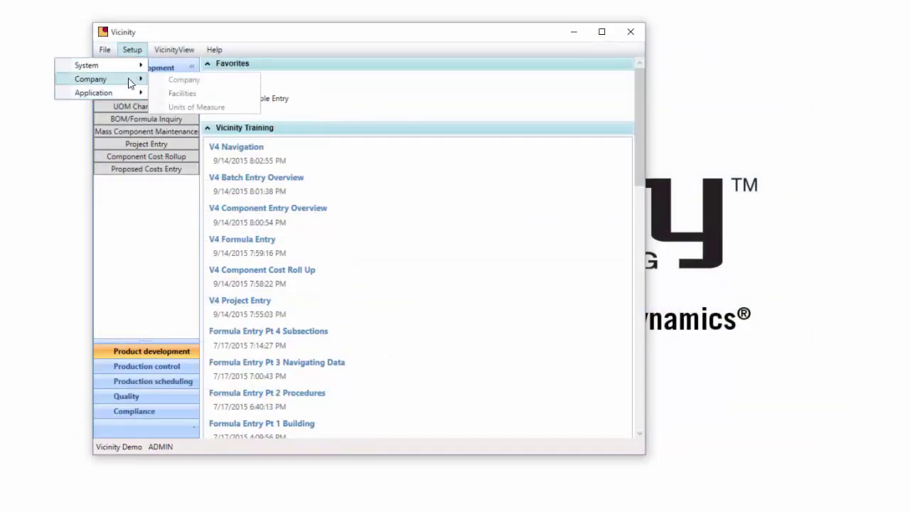
{"action": "left_click", "coordinate": [196, 94]}
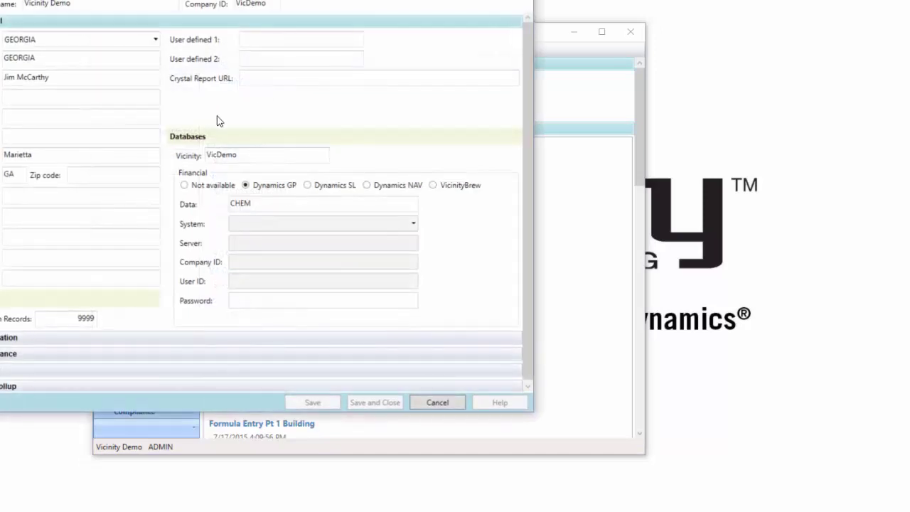
{"action": "left_click_drag", "start_coordinate": [188, 2], "coordinate": [340, 4]}
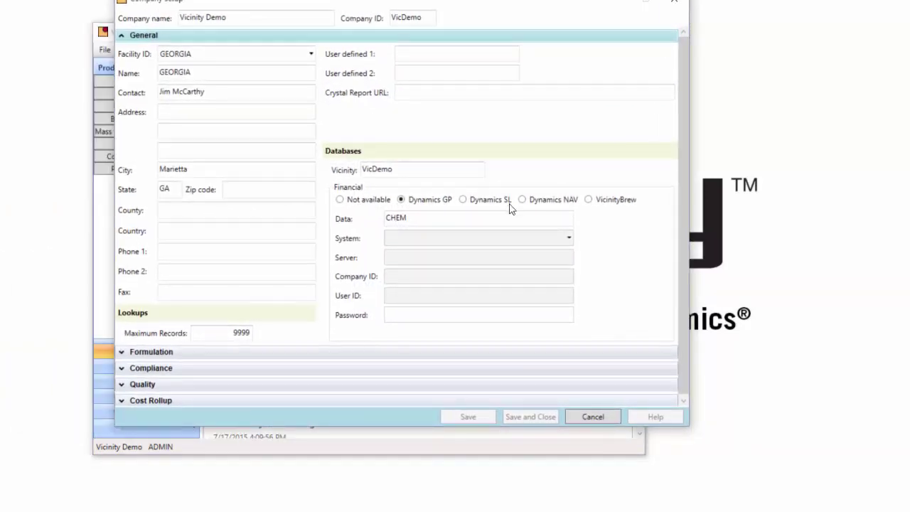
{"action": "left_click", "coordinate": [549, 203]}
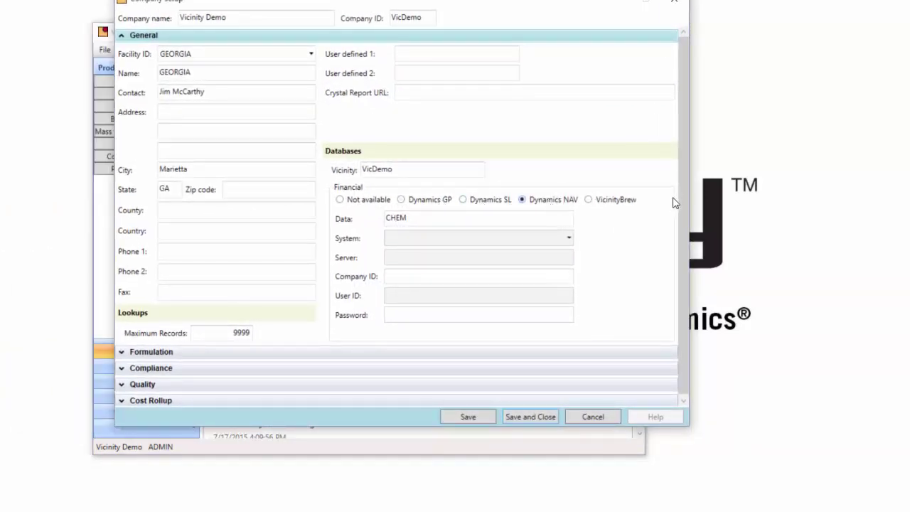
{"action": "left_click_drag", "start_coordinate": [681, 202], "coordinate": [682, 211]}
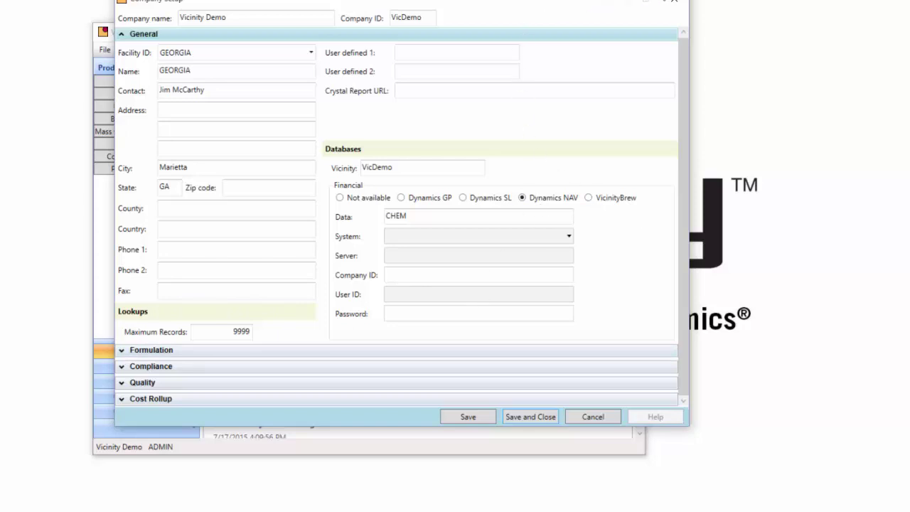
{"action": "left_click", "coordinate": [675, 3]}
{"action": "left_click", "coordinate": [468, 306]}
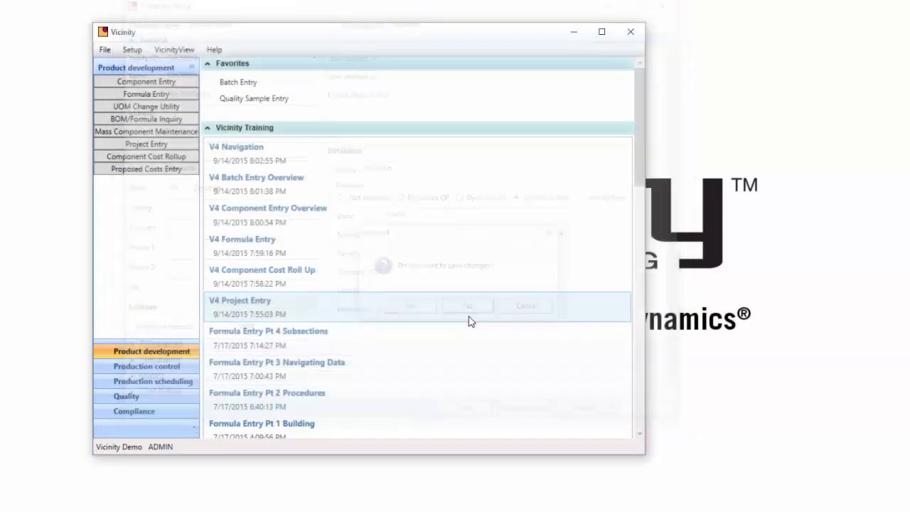